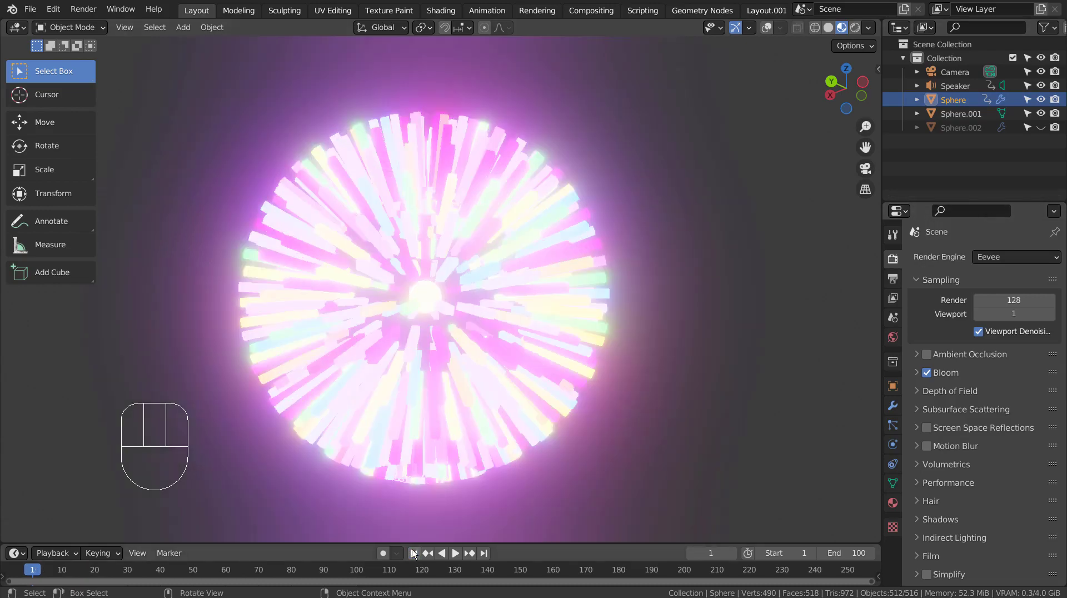
Play the animation of the glowing sphere and return the timeline to its first frame.
left_click(817, 418)
key("space")
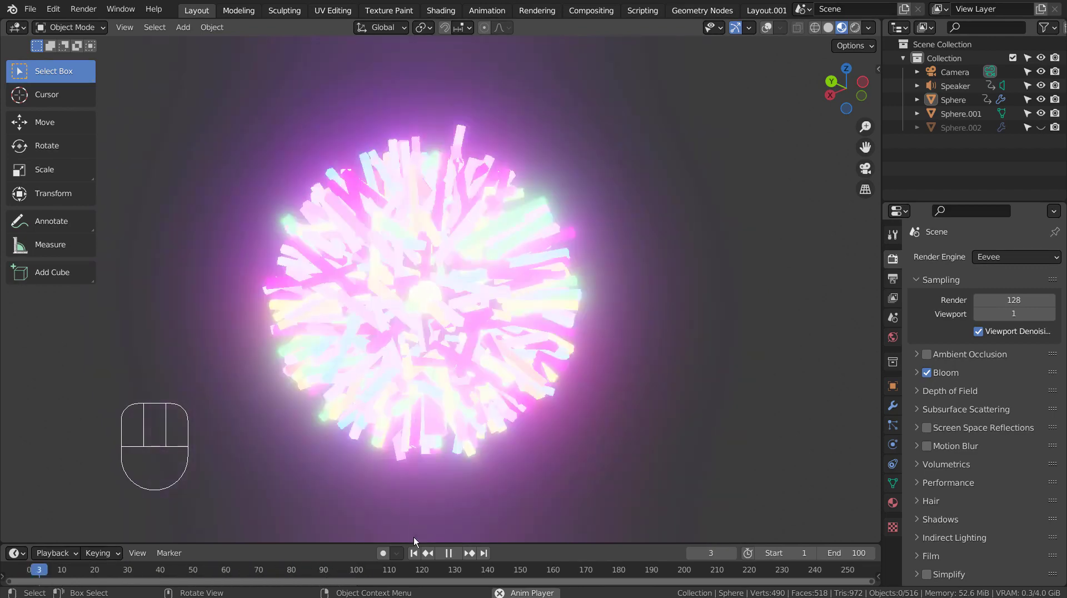
key("space")
left_click(413, 553)
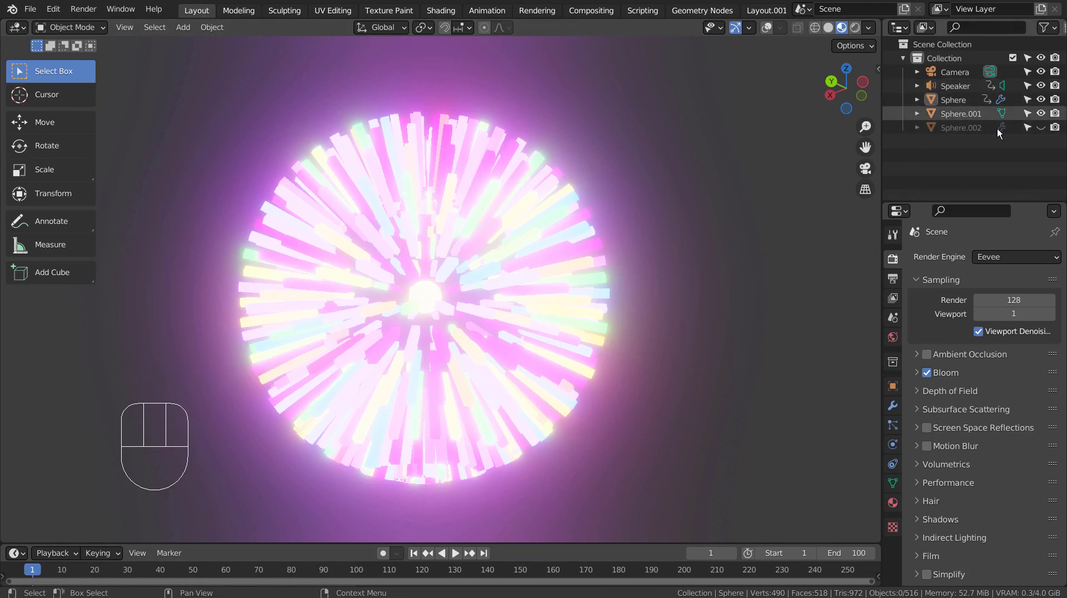
Unhide Sphere.002 and move the speaker and the three spheres into a new collection named Collection 2.
left_click(1040, 127)
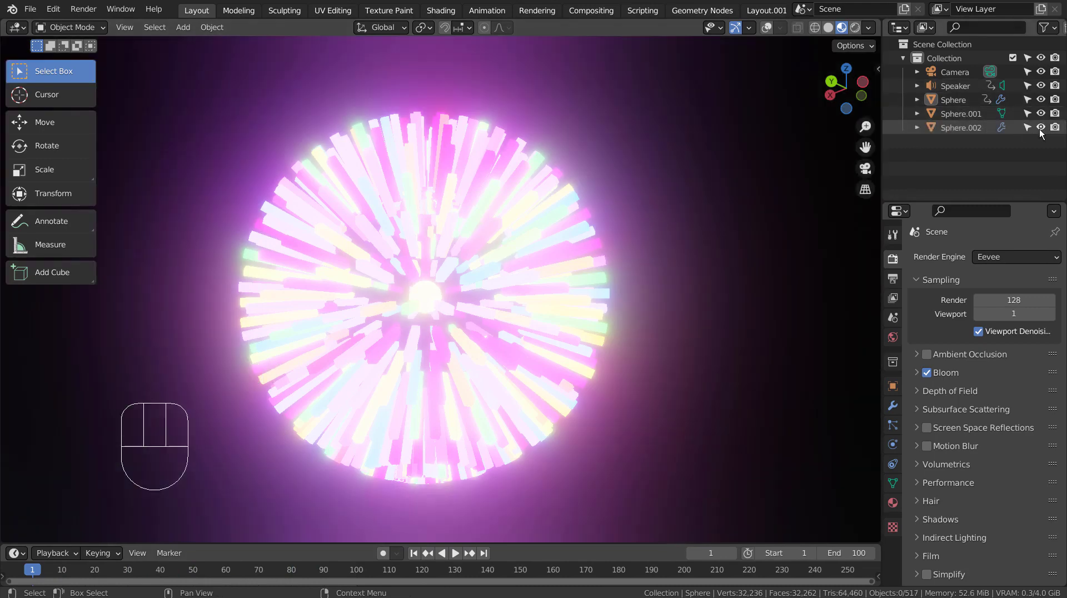
left_click(975, 129)
left_click(952, 85, "shift")
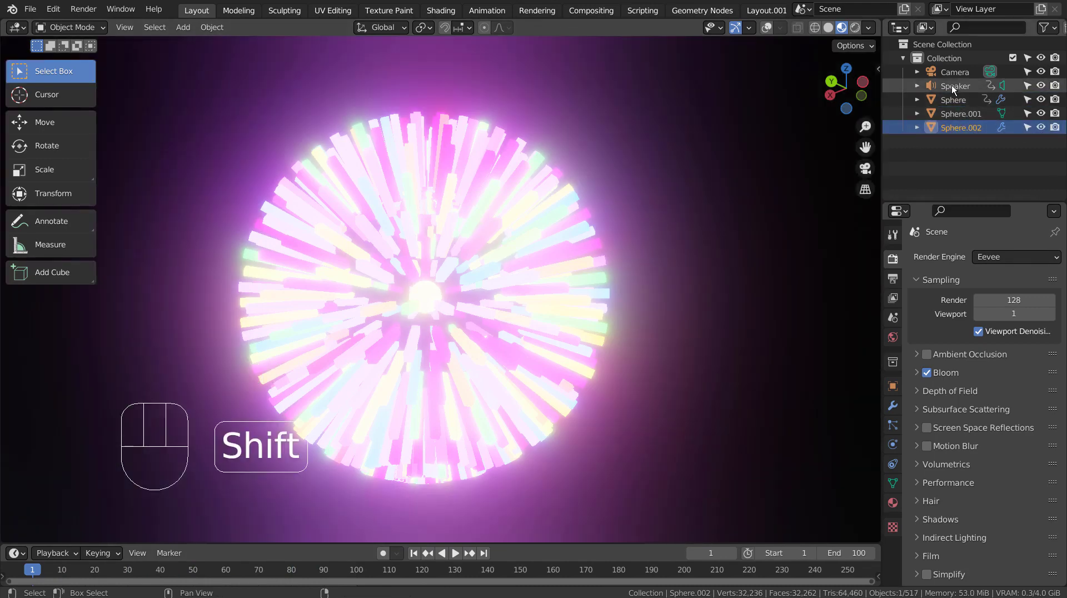
key("m")
left_click(598, 219)
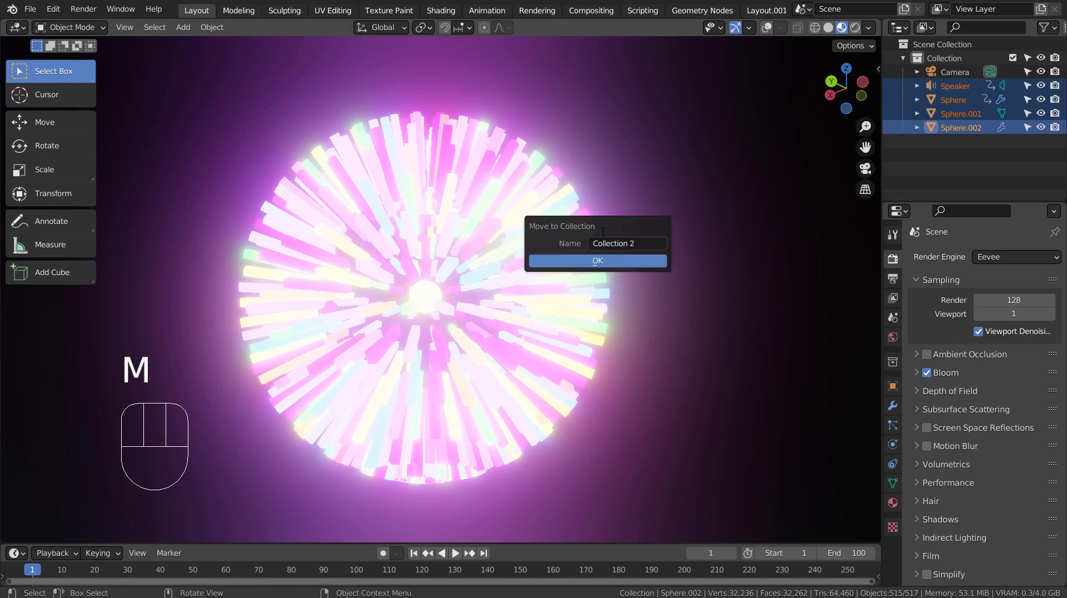
left_click(619, 261)
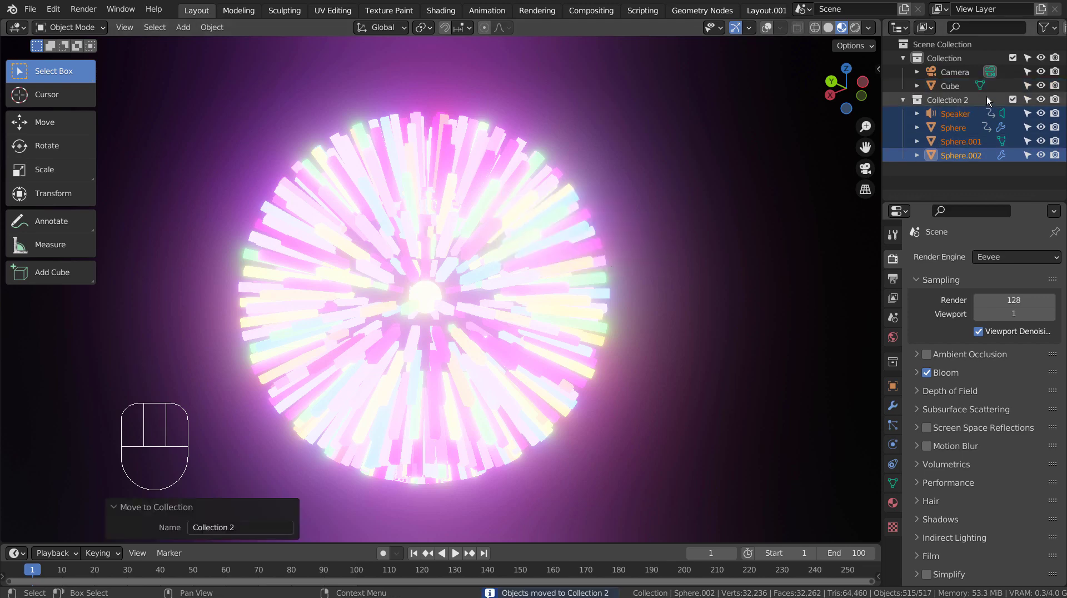
Move the leftover cube out of the main collection into Collection 2 and exclude Collection 2 from the view layer.
left_click(1013, 99)
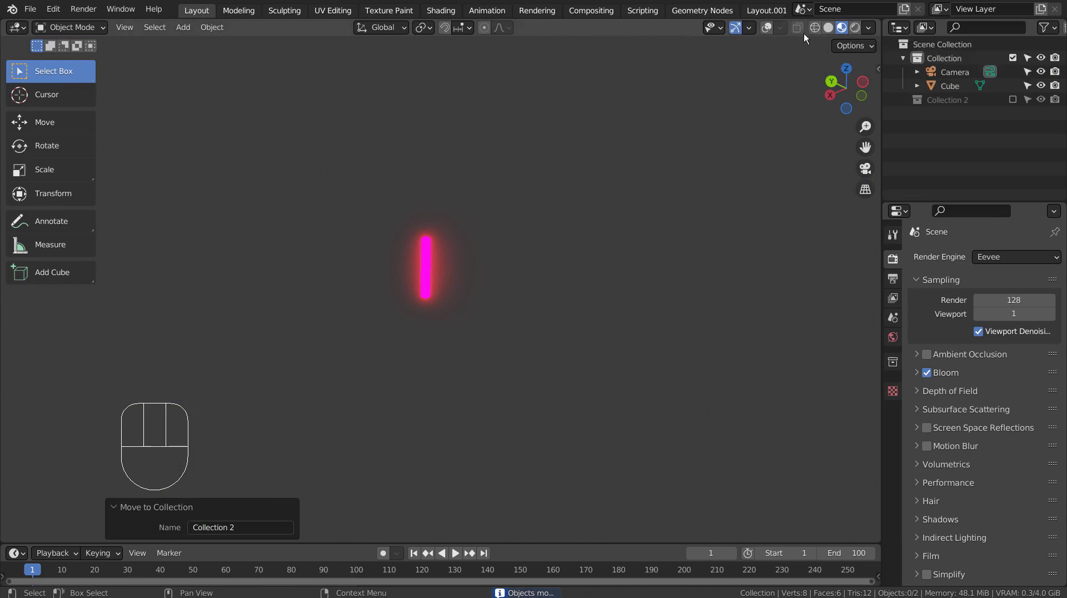
left_click(1012, 100)
left_click_drag(948, 85, 943, 96)
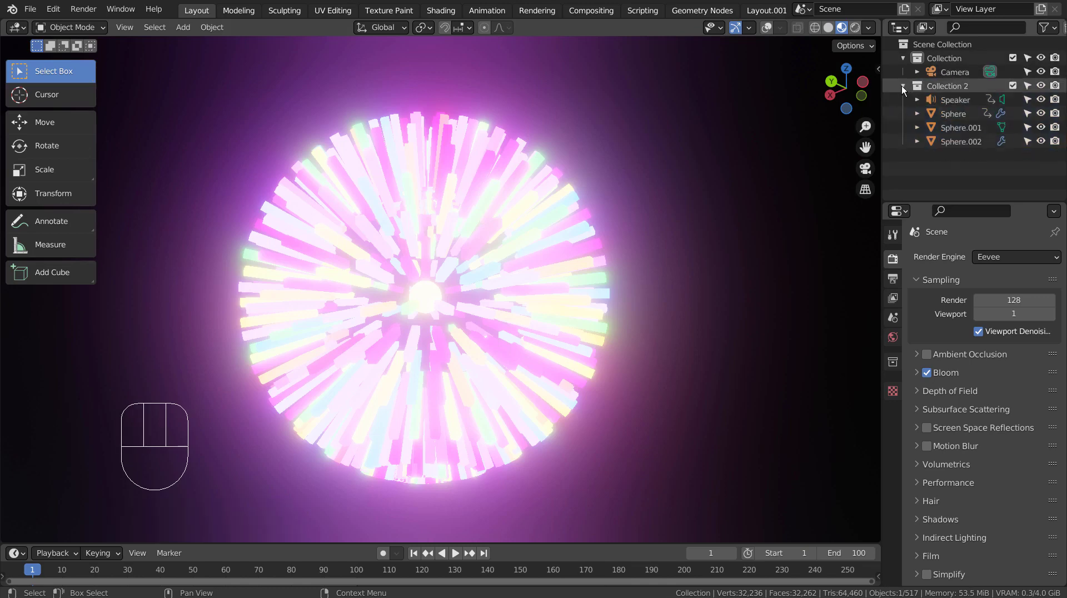
left_click(1012, 86)
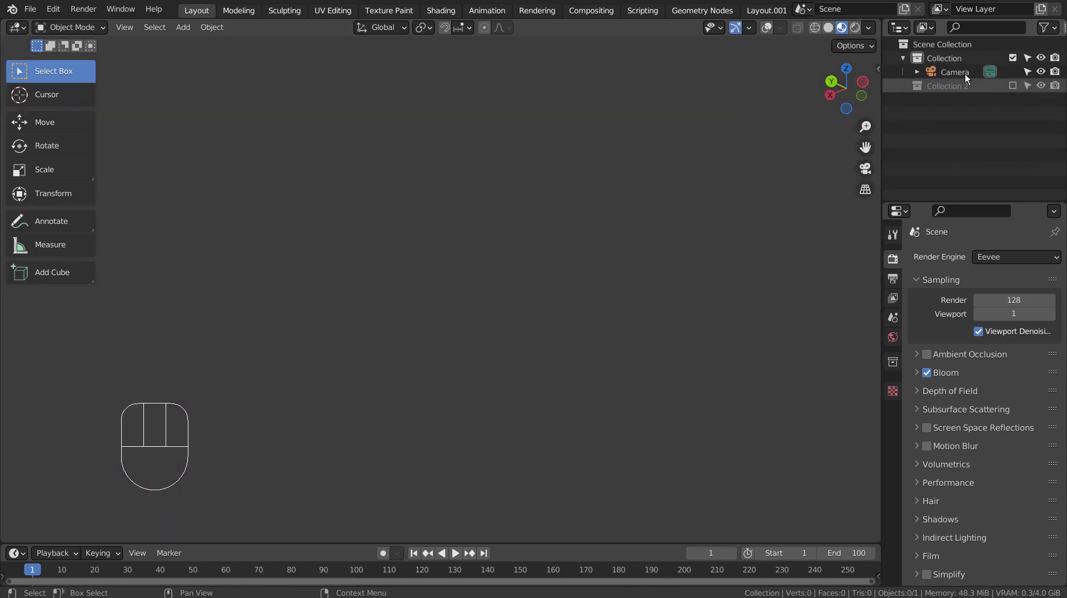
Turn on the viewport overlays and add a UV sphere and a cube at the world origin.
left_click(771, 30)
middle_click_drag(474, 196, 538, 253)
key("shift+a")
mouse_move(538, 249)
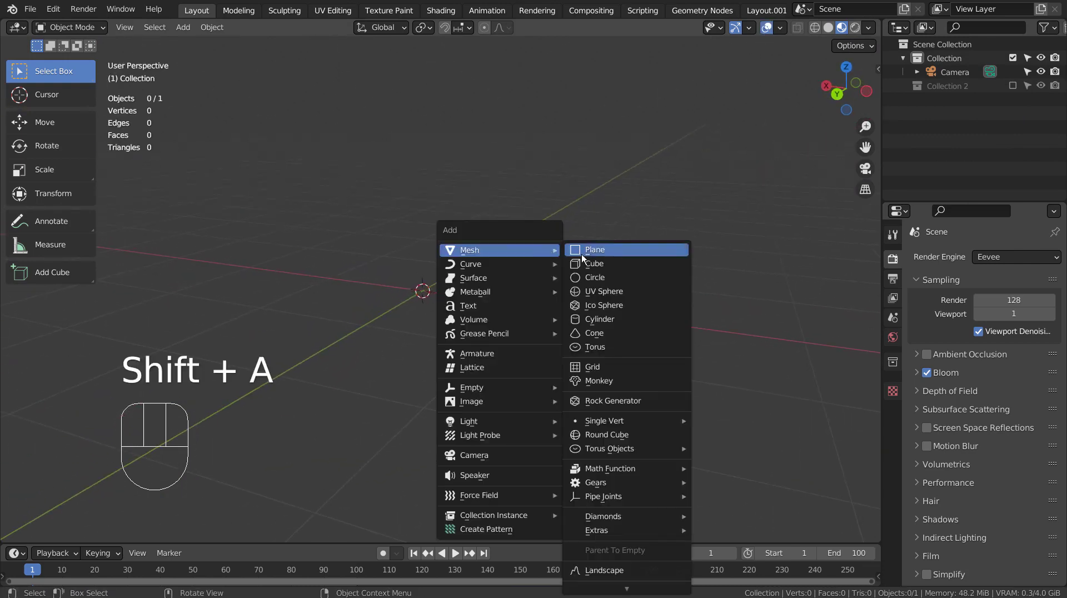
left_click(603, 289)
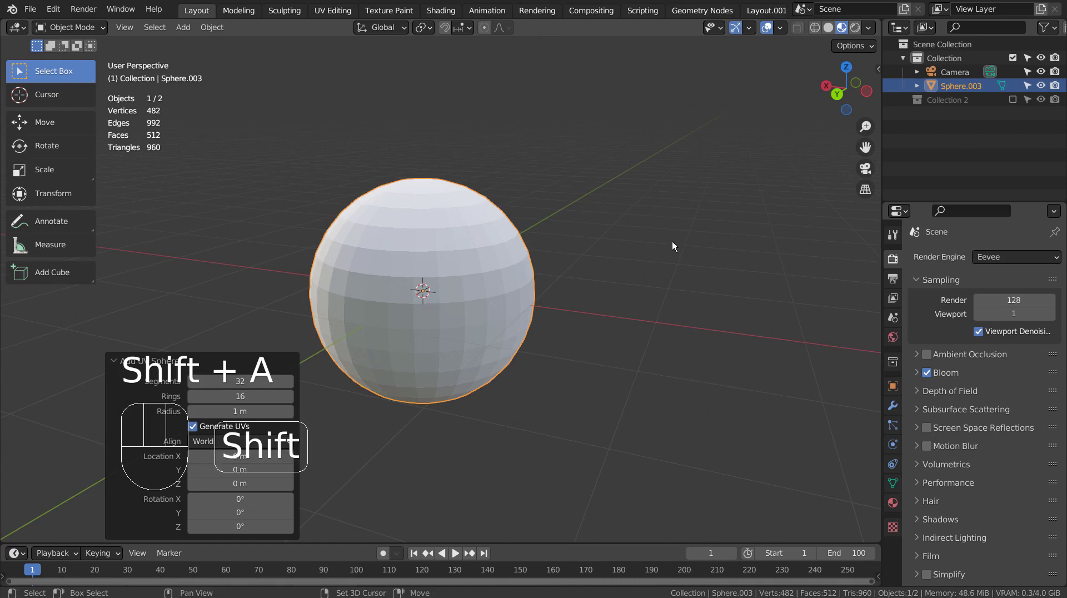
key("shift+a")
mouse_move(672, 242)
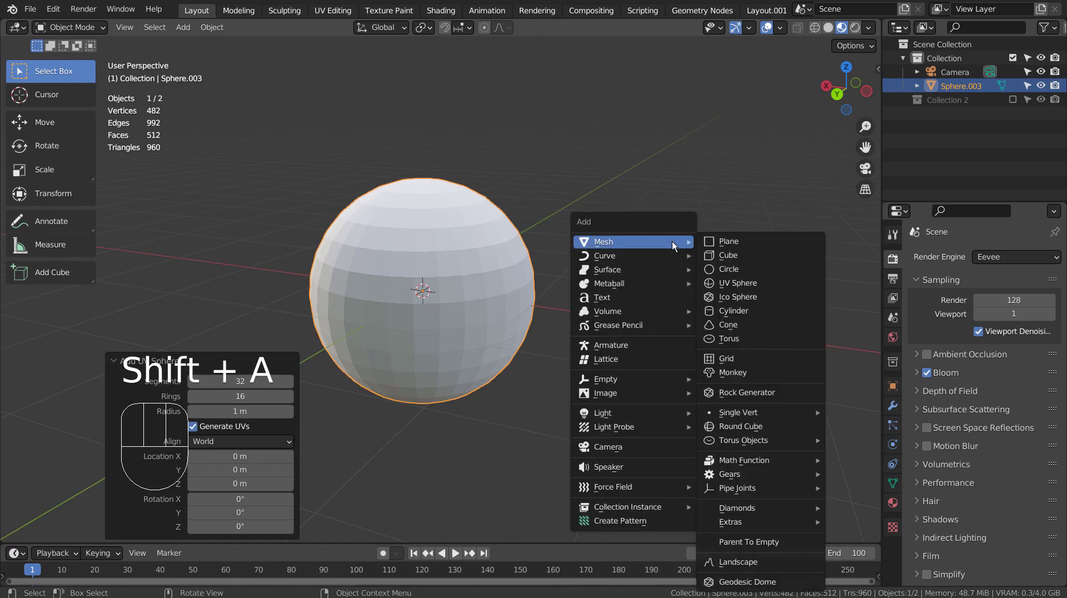
left_click(749, 257)
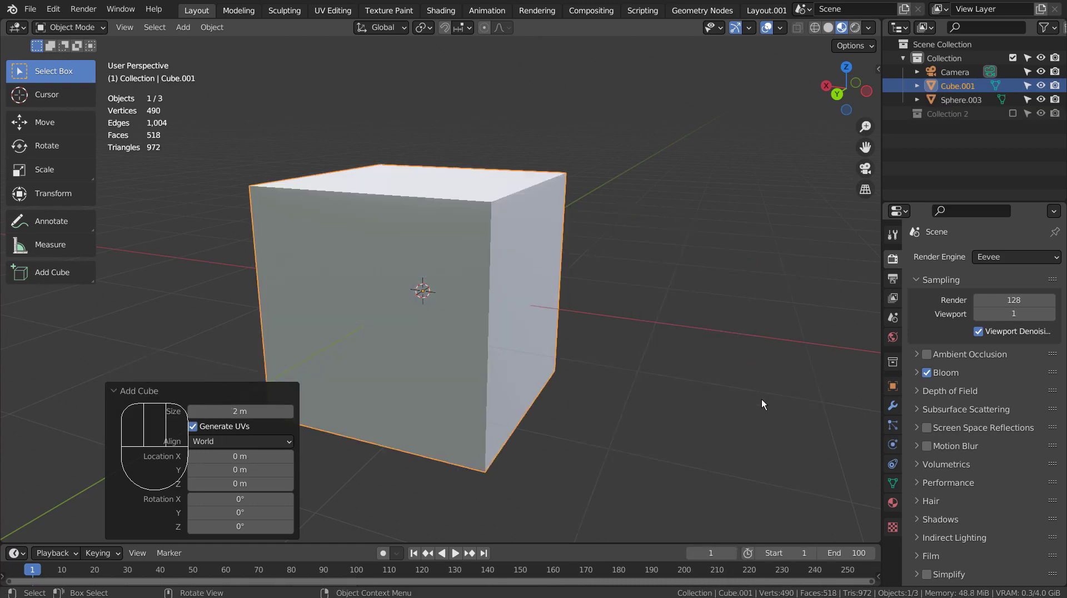
Display the scene in wireframe and, in front view, move the cube 1 m up along Z.
key("shift+z")
key("s")
key("ctrl+z")
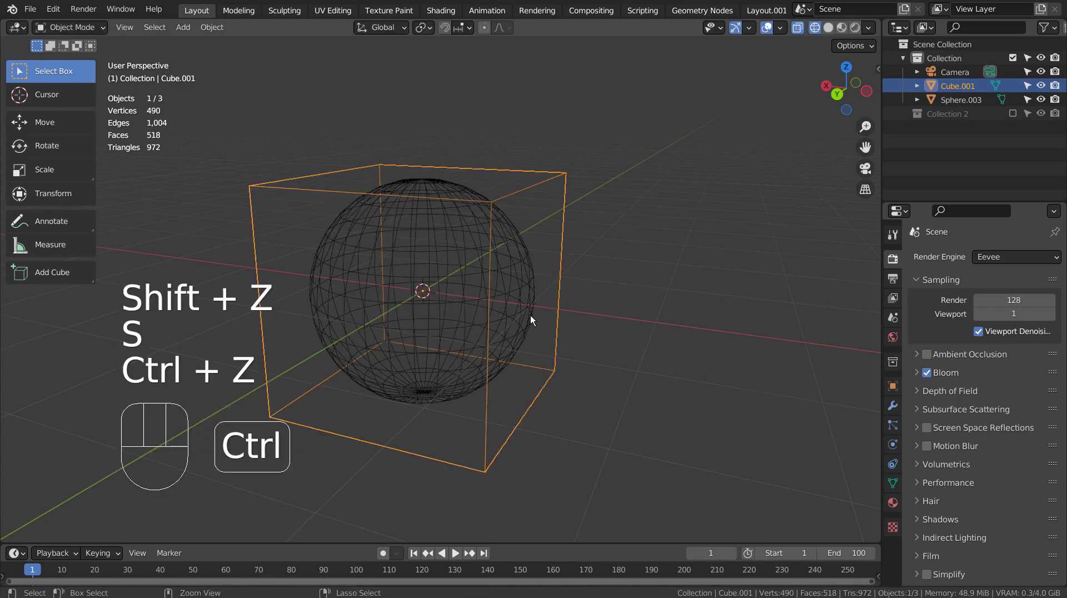
key("KP_1")
key("g")
key("z")
key("1")
key("KP_Enter")
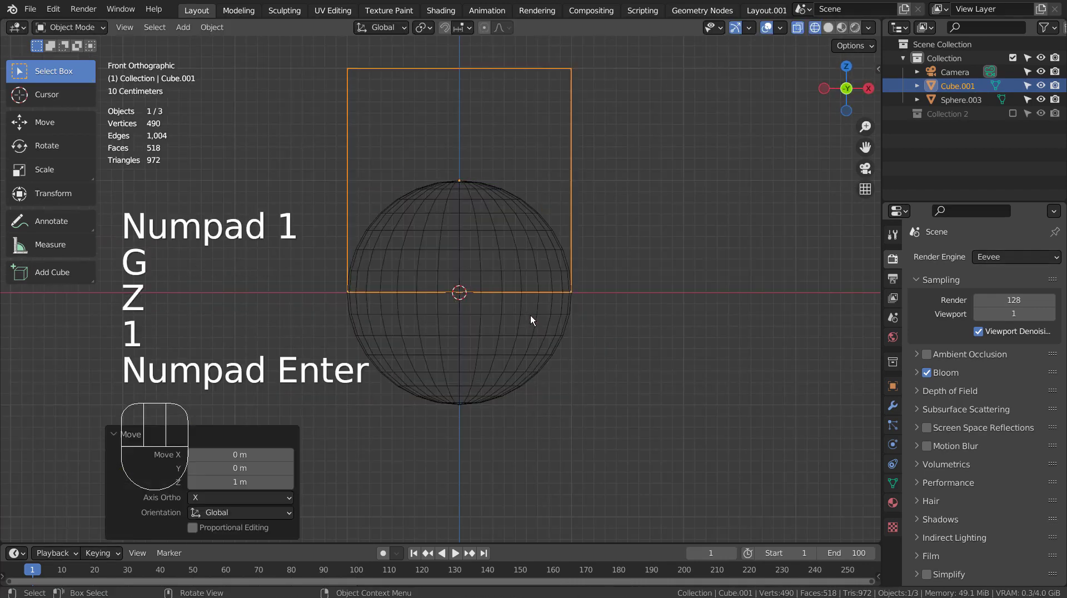
Set the cube's origin to the 3D cursor at its base.
left_click(212, 27)
mouse_move(212, 57)
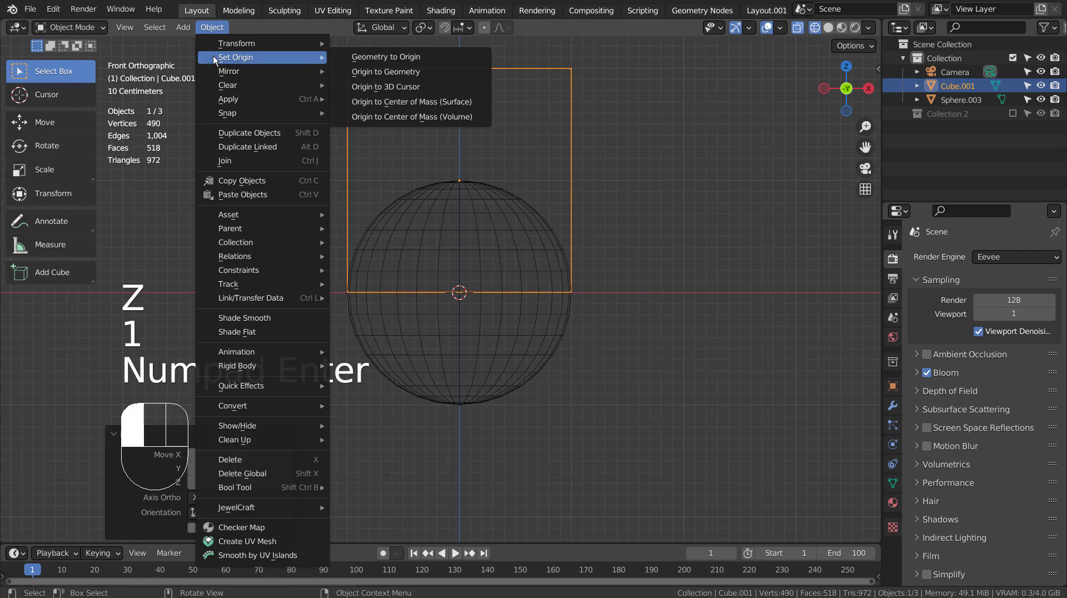
left_click(431, 87)
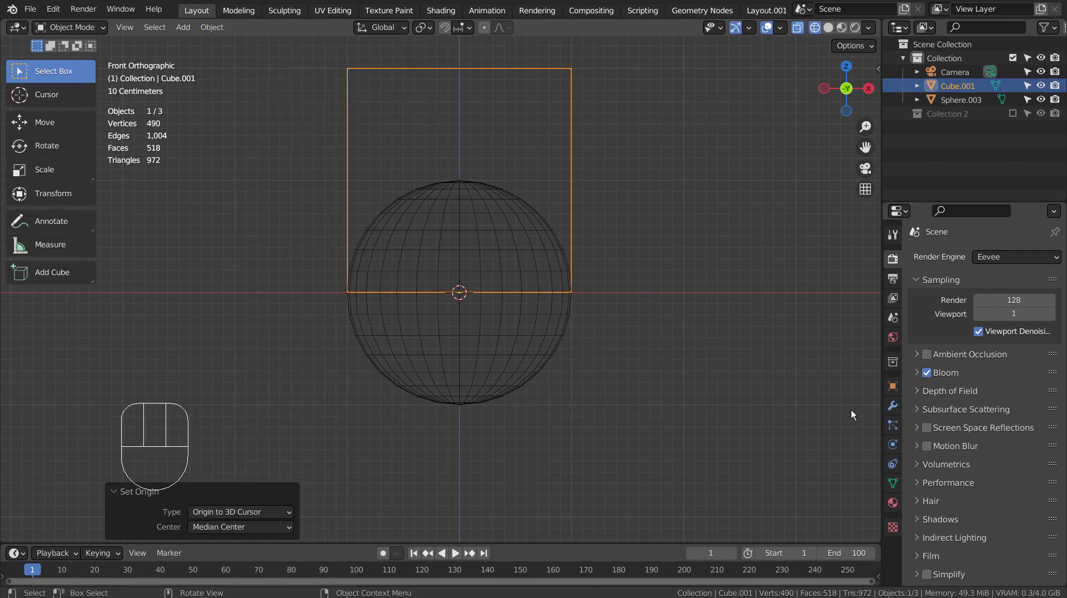
Scale the cube uniformly to about 0.073 and stretch it about 13.4 times along Z into a thin upright bar.
key("s")
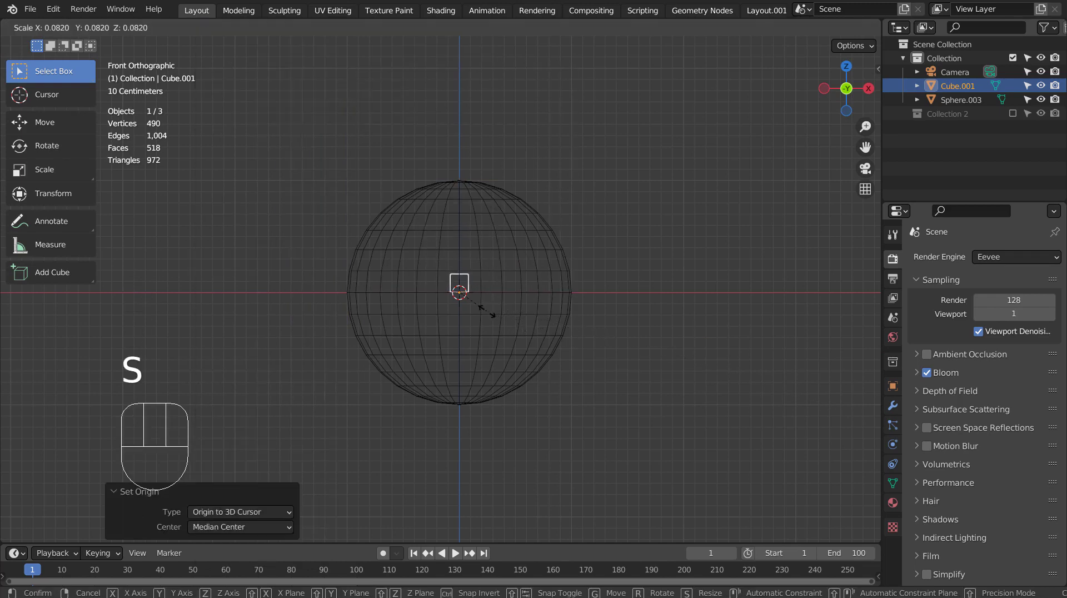
left_click(483, 309)
key("s")
key("z")
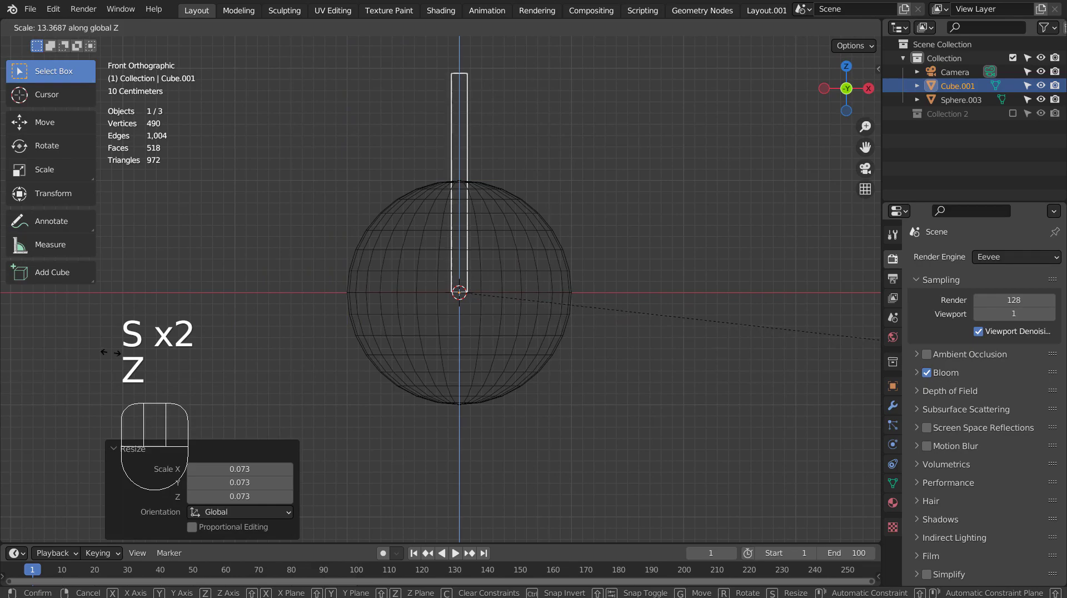
left_click(111, 352)
Parent the thin bar to the UV sphere using the Object option.
middle_click_drag(435, 311, 546, 308)
left_click(544, 294)
left_click(471, 125)
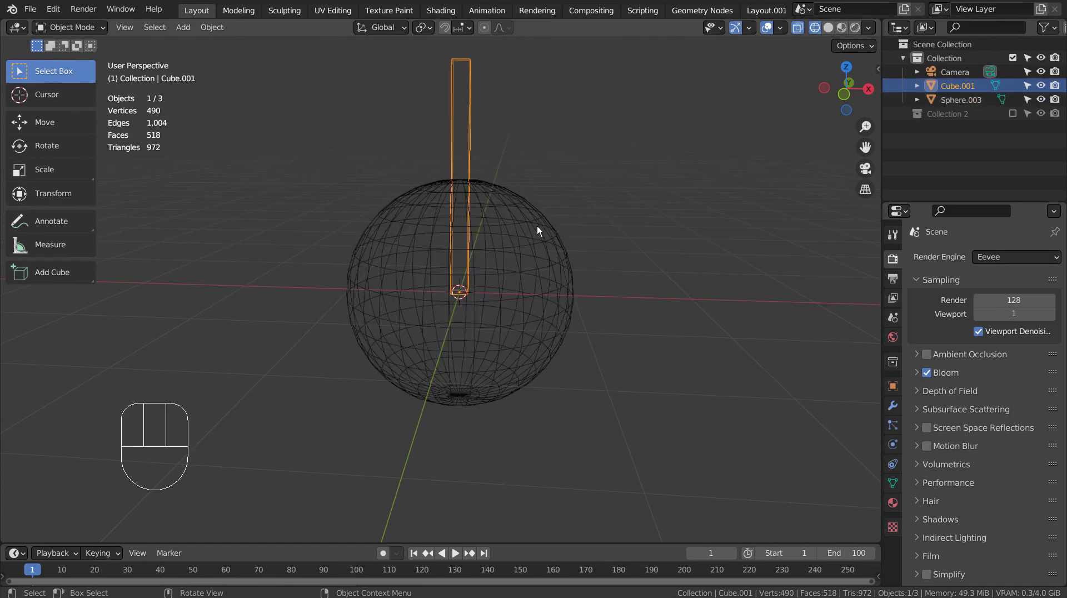
left_click(538, 227, "shift")
key("ctrl+p")
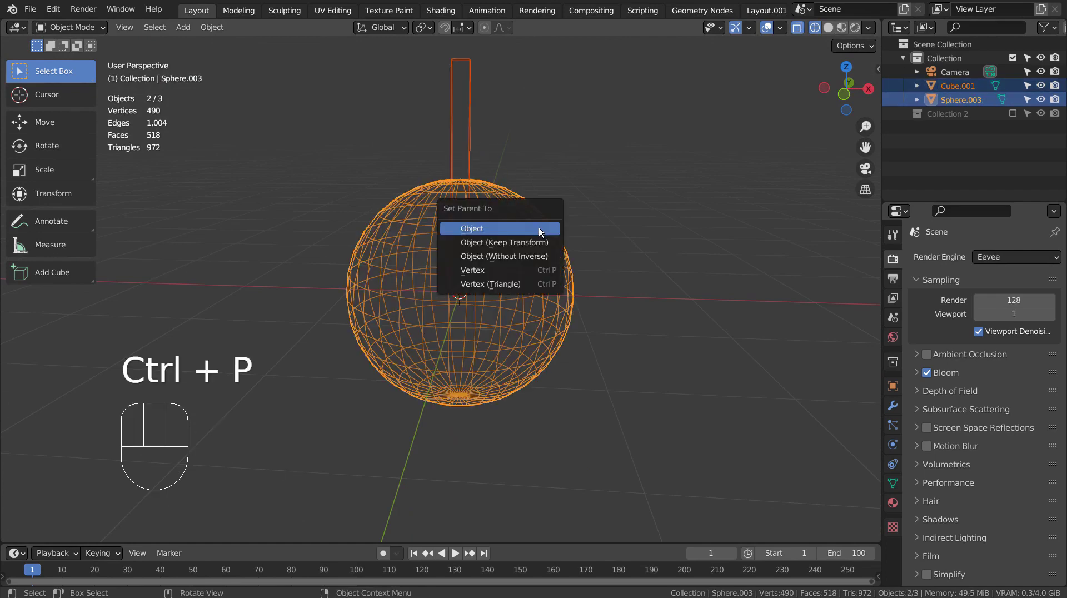
left_click(538, 228)
Select only the UV sphere and set its instancing to Faces.
left_click(539, 228)
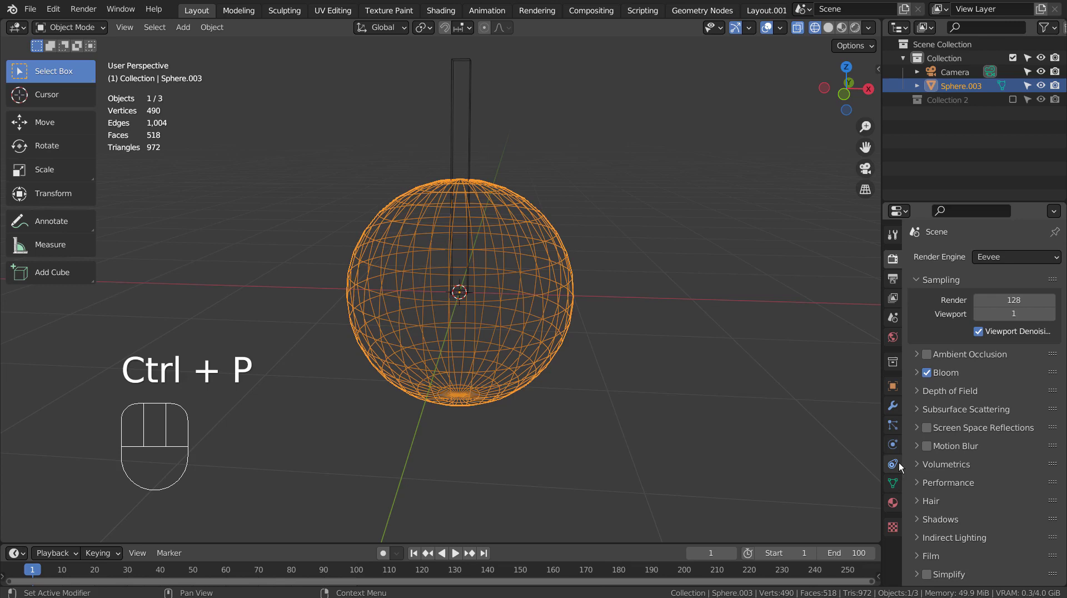
left_click(892, 483)
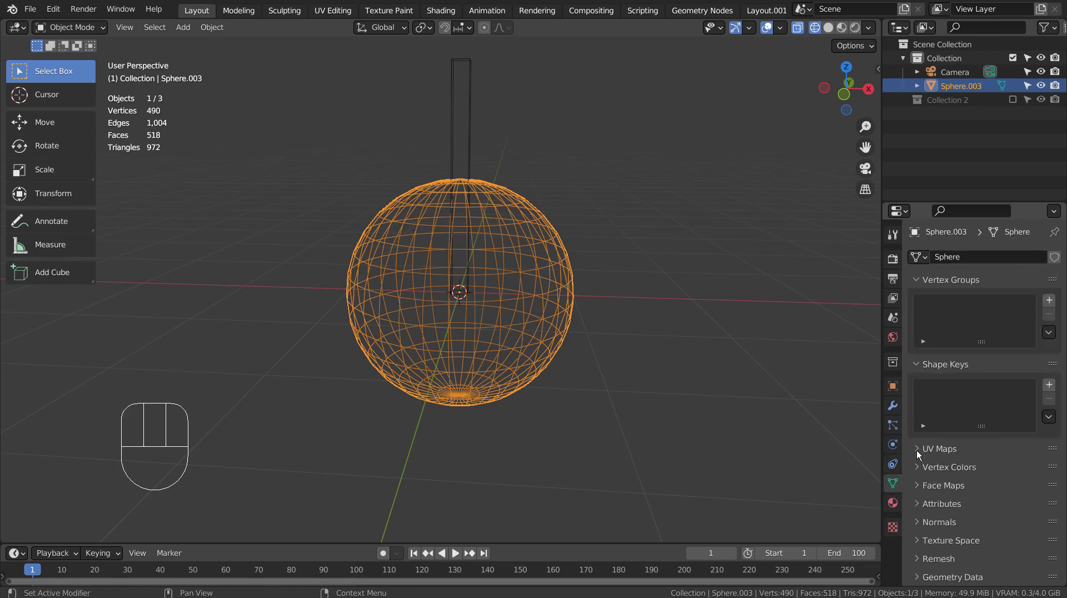
left_click(892, 386)
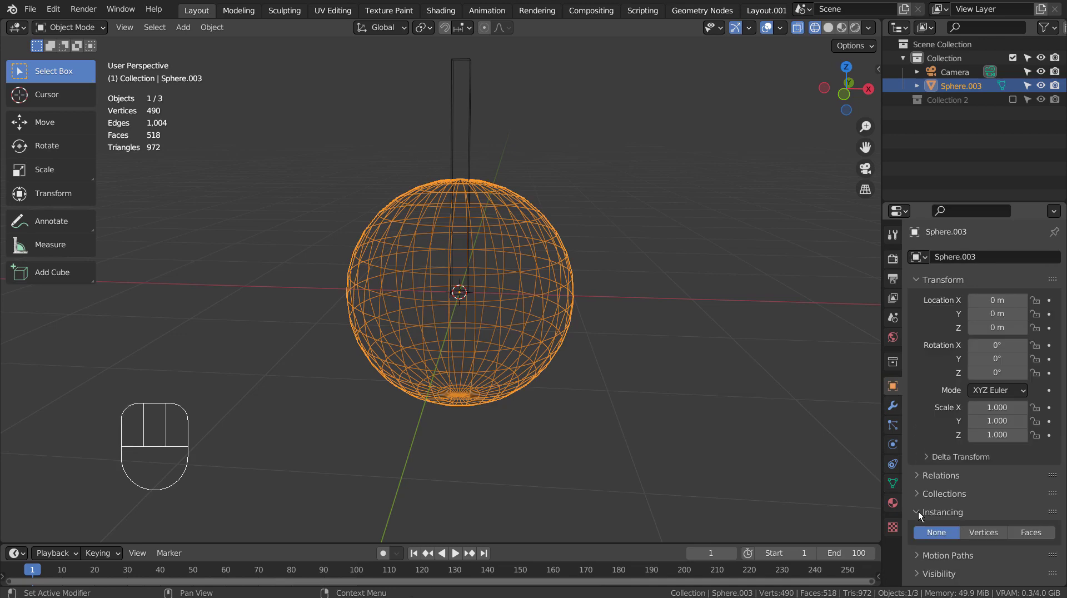
left_click(1033, 531)
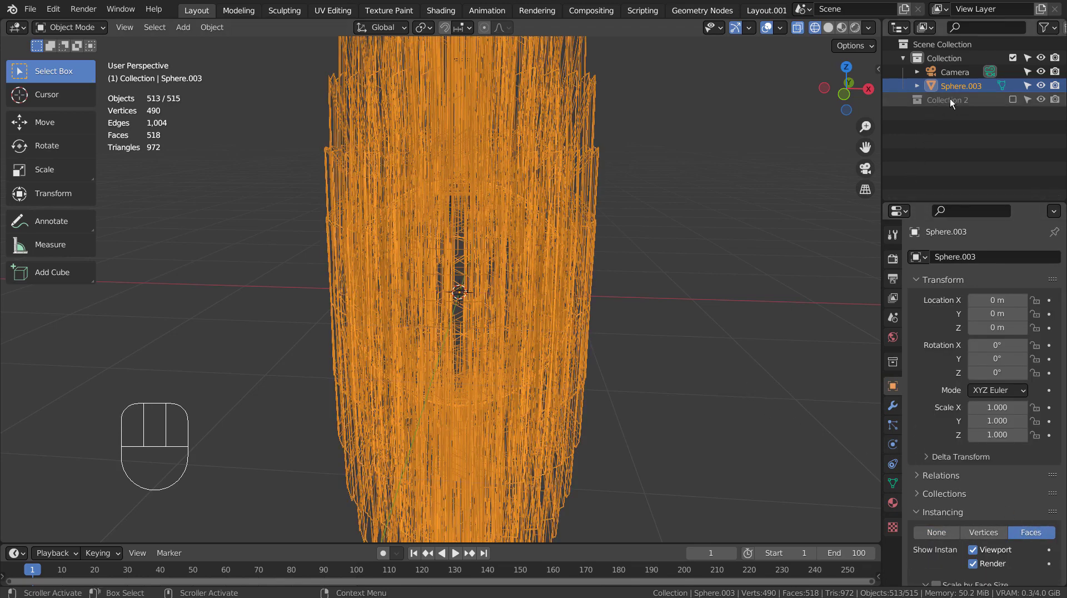
Apply all transforms to the child Cube.001 and switch the viewport back to material preview shading.
left_click(917, 85)
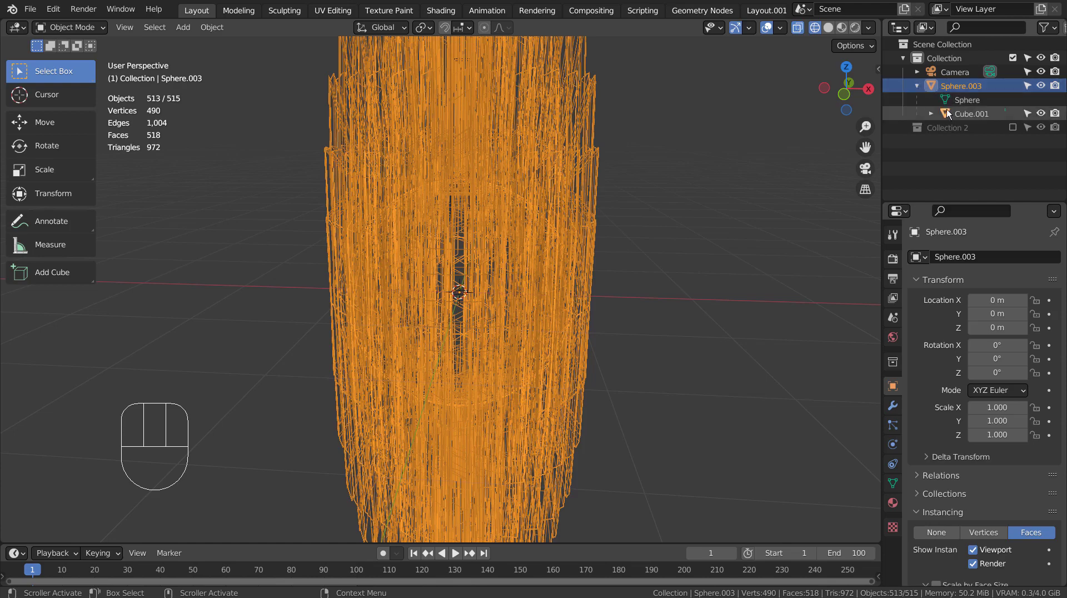
left_click(946, 113)
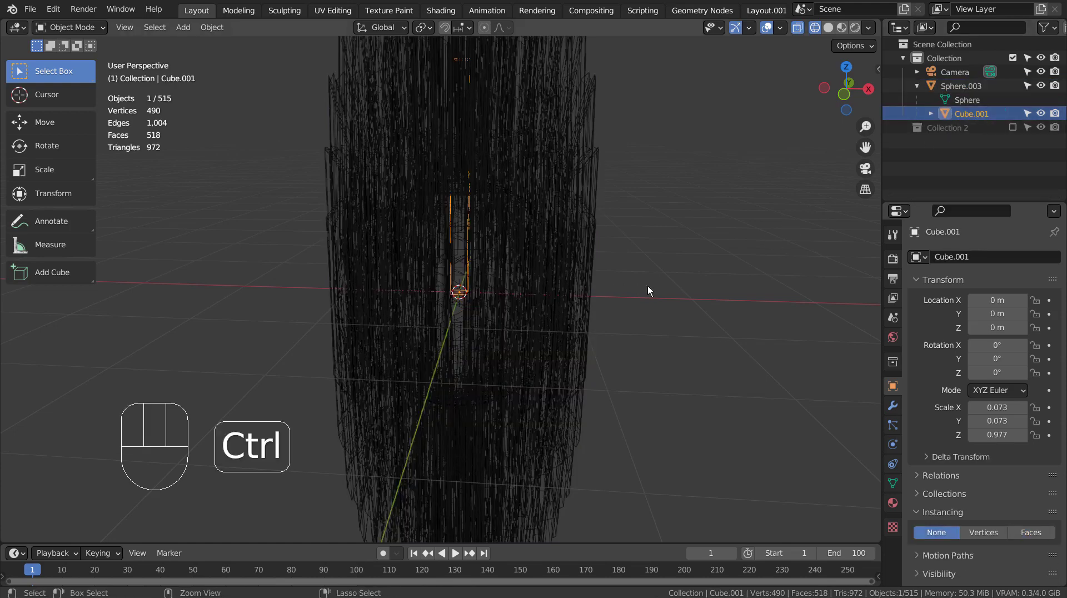
key("ctrl+a")
left_click(648, 327)
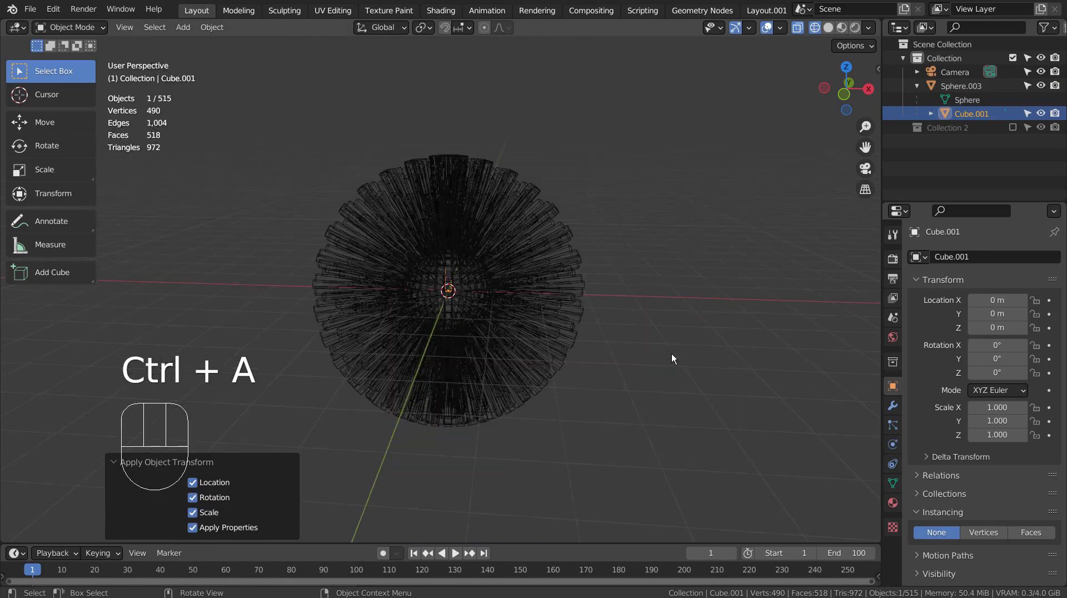
left_click(671, 351)
key("shift+z")
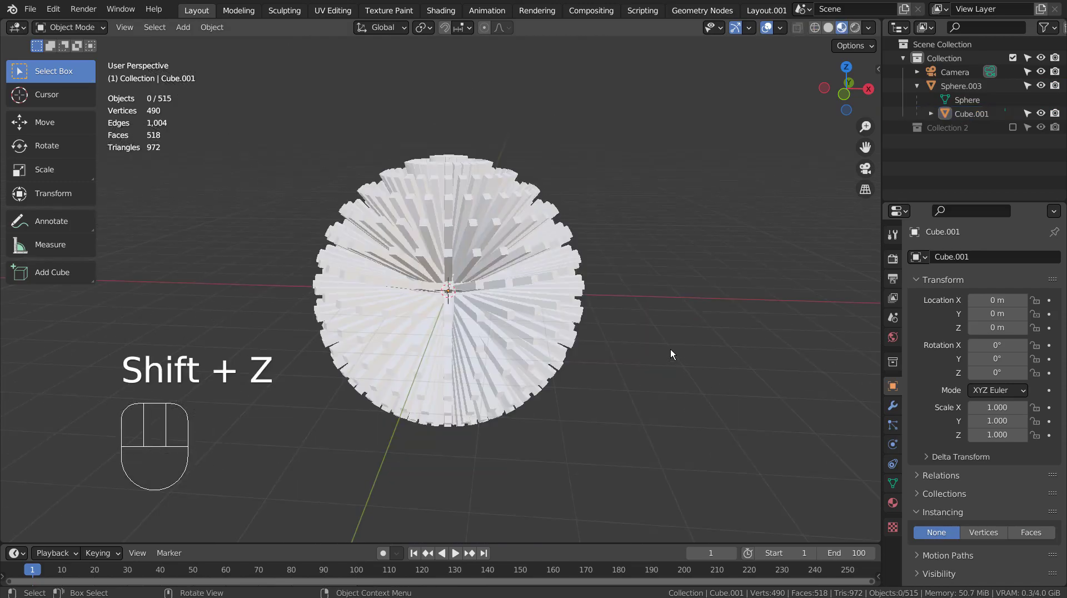
middle_click_drag(673, 355, 694, 277)
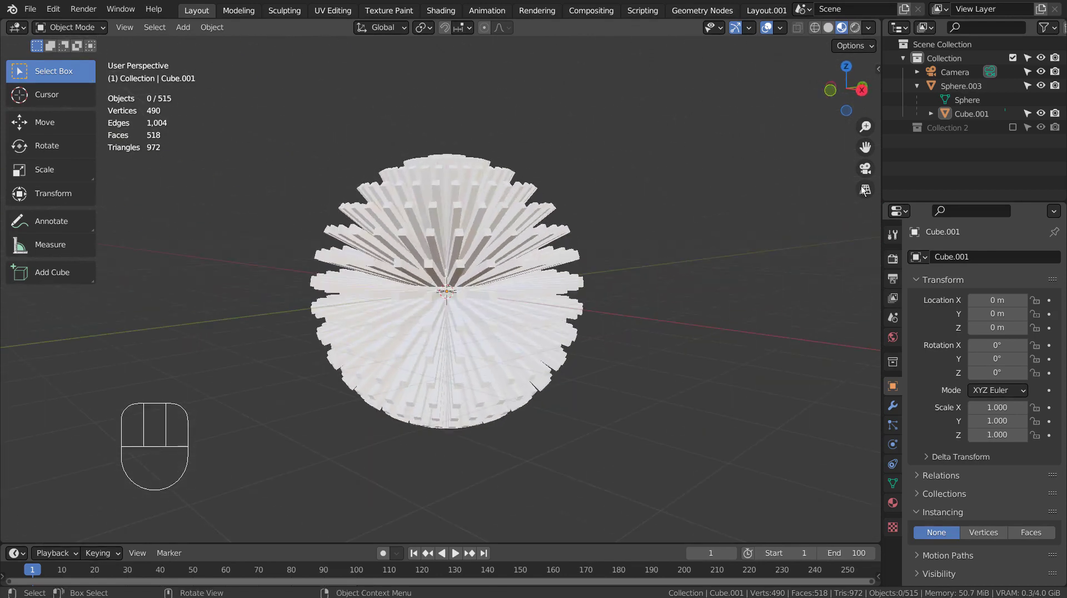
Assign the existing Material.001 to the instanced bar Cube.001.
left_click(999, 113)
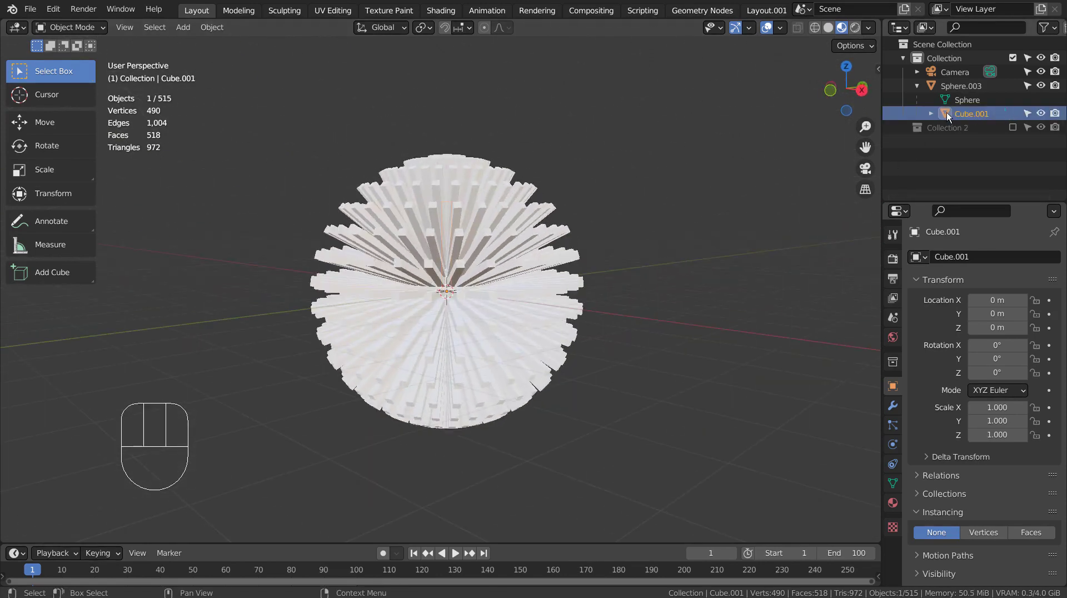
left_click(930, 113)
left_click(932, 113)
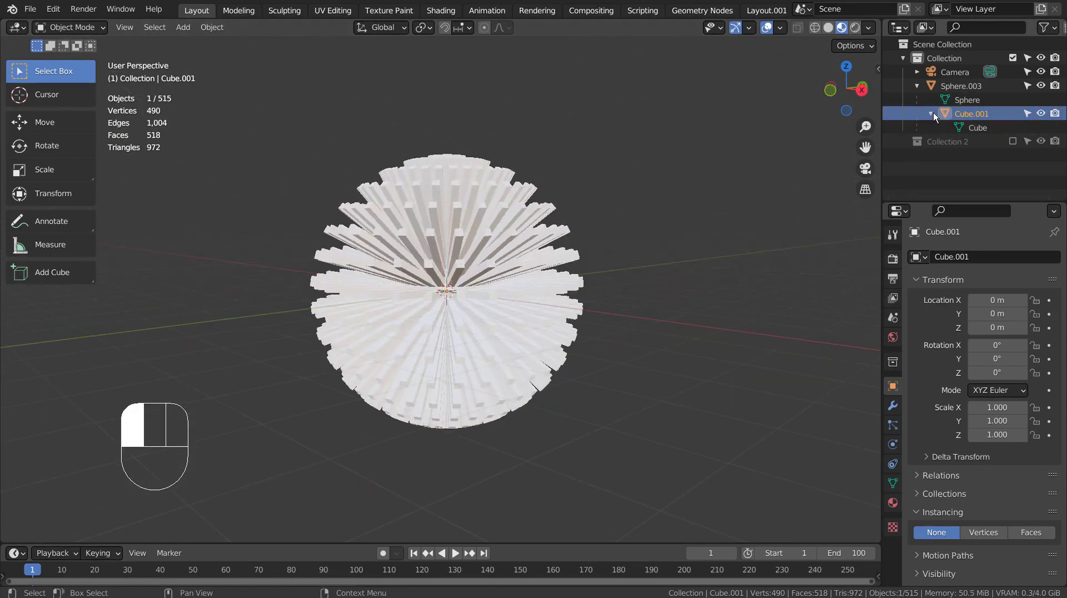
left_click(892, 502)
left_click(918, 315)
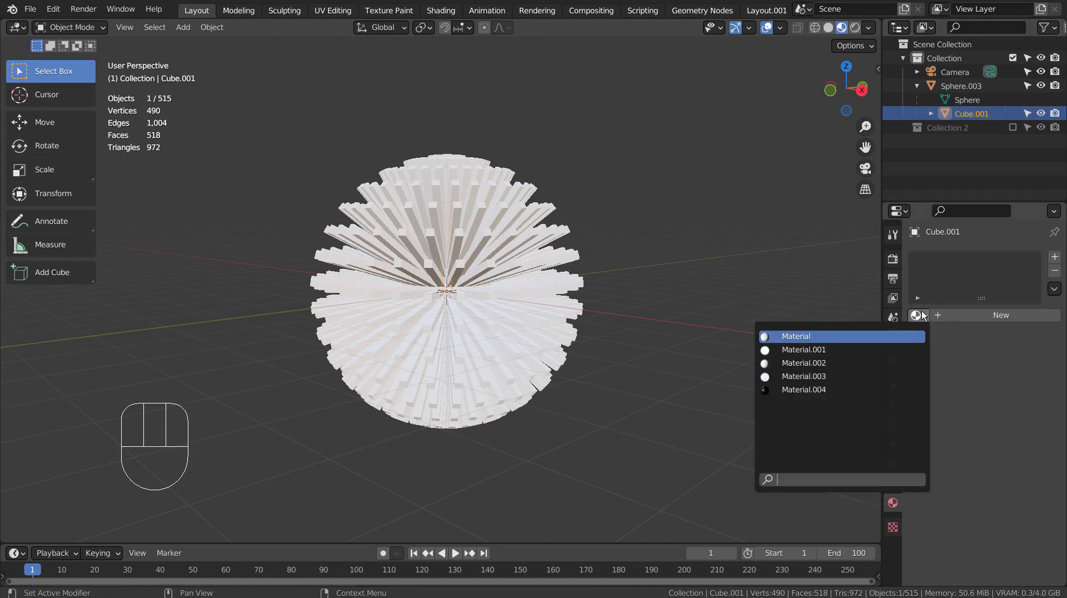
left_click(900, 350)
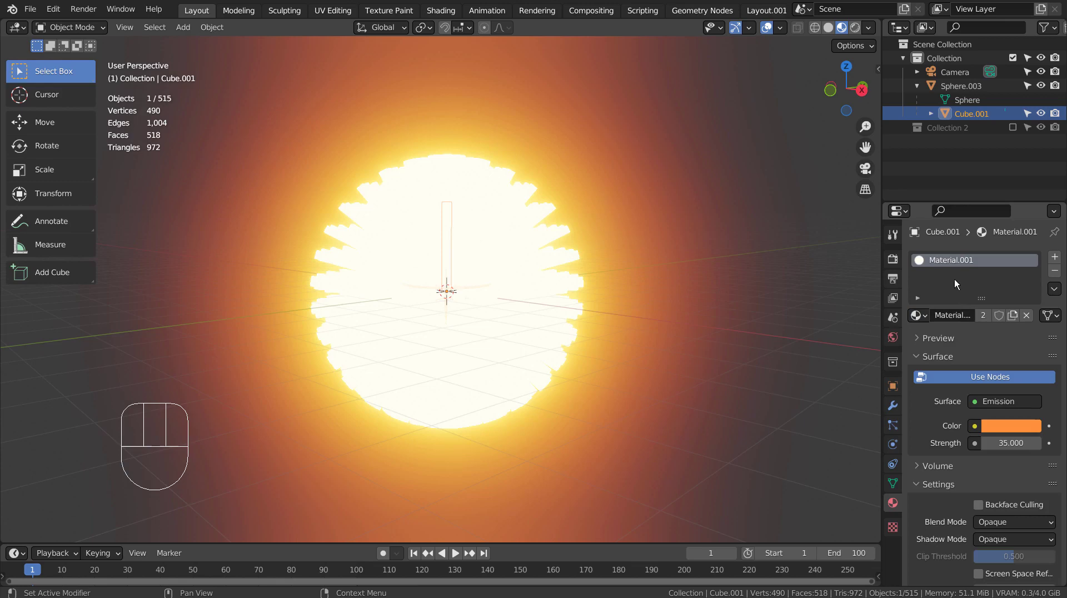
Try Material.002 on the instanced bar Cube.001, and assign it Material.003 instead.
left_click(914, 316)
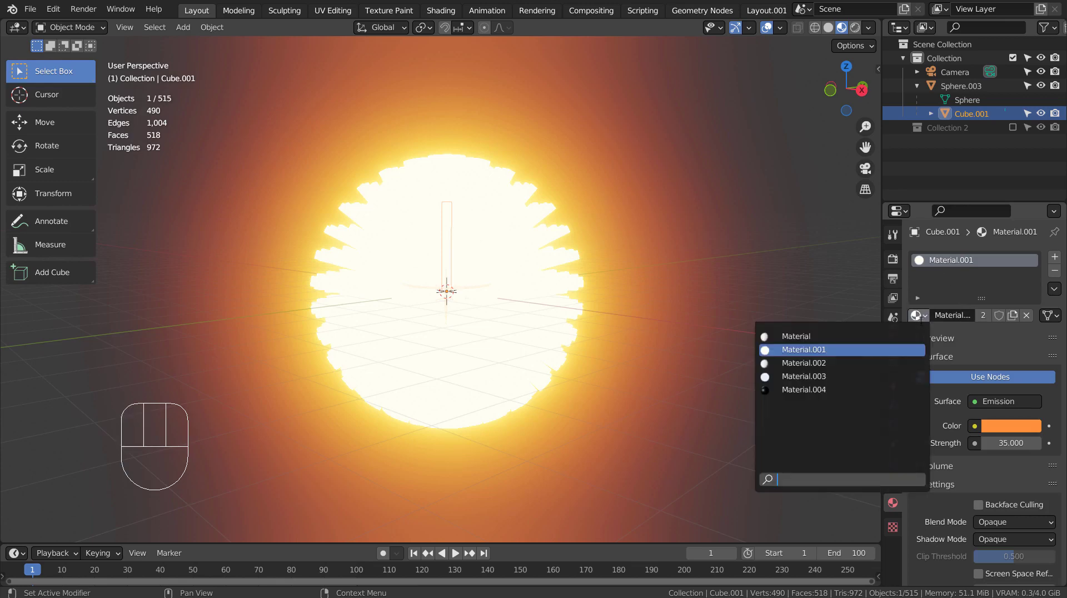
left_click(874, 362)
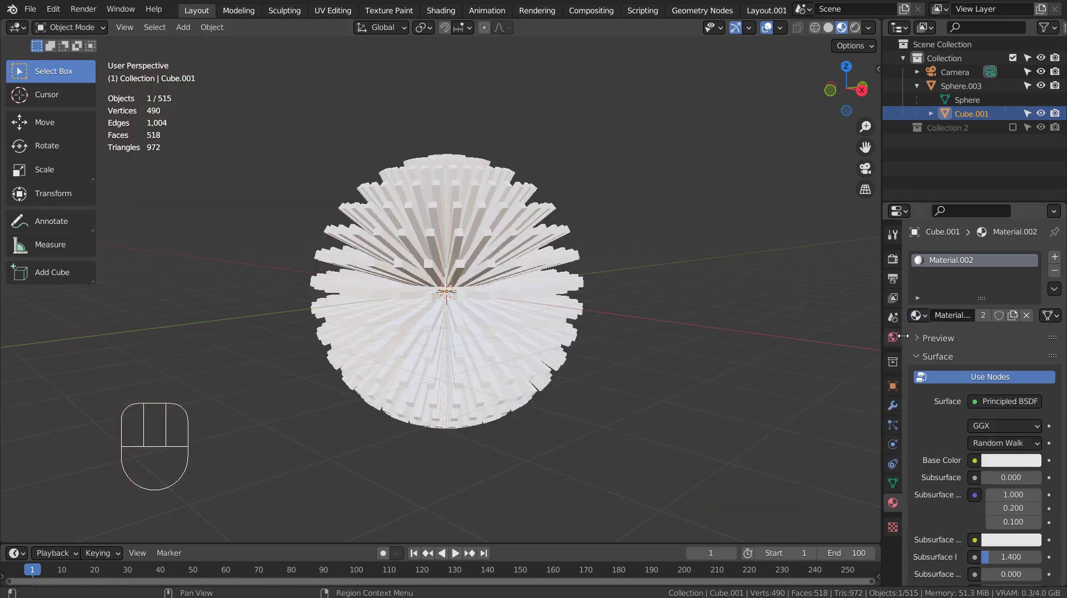
left_click(925, 308)
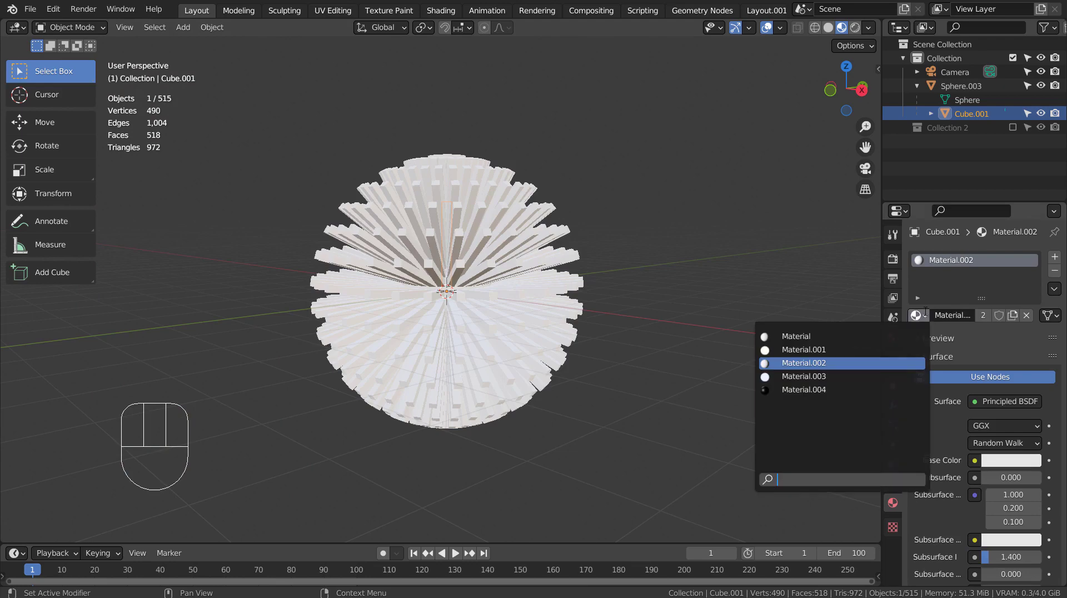
left_click(873, 373)
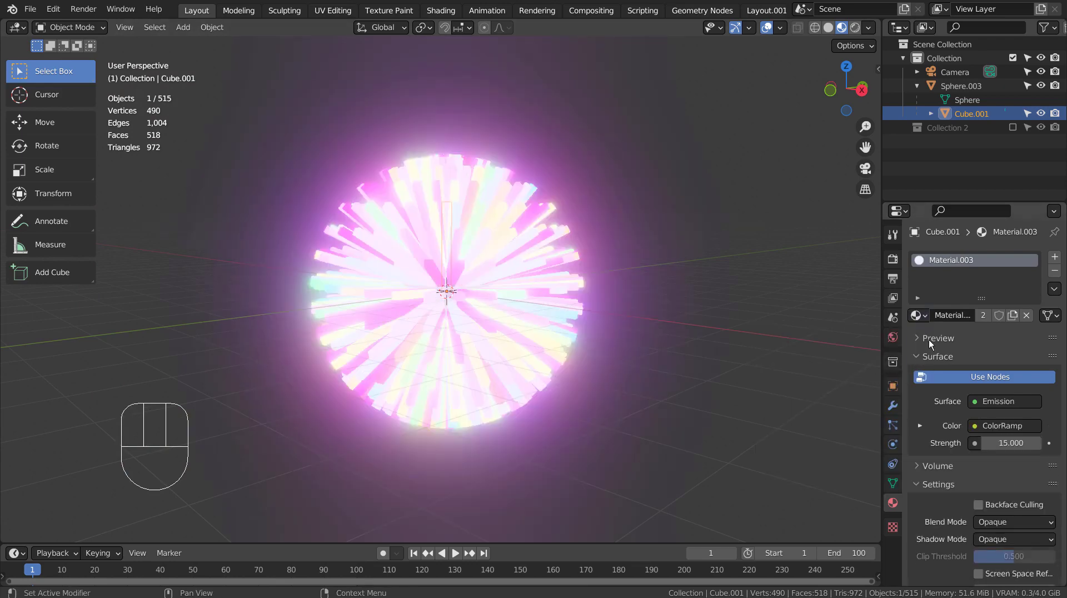
Examine the node setup of Material.003 in the Shading workspace, and return to the Layout workspace.
left_click(441, 10)
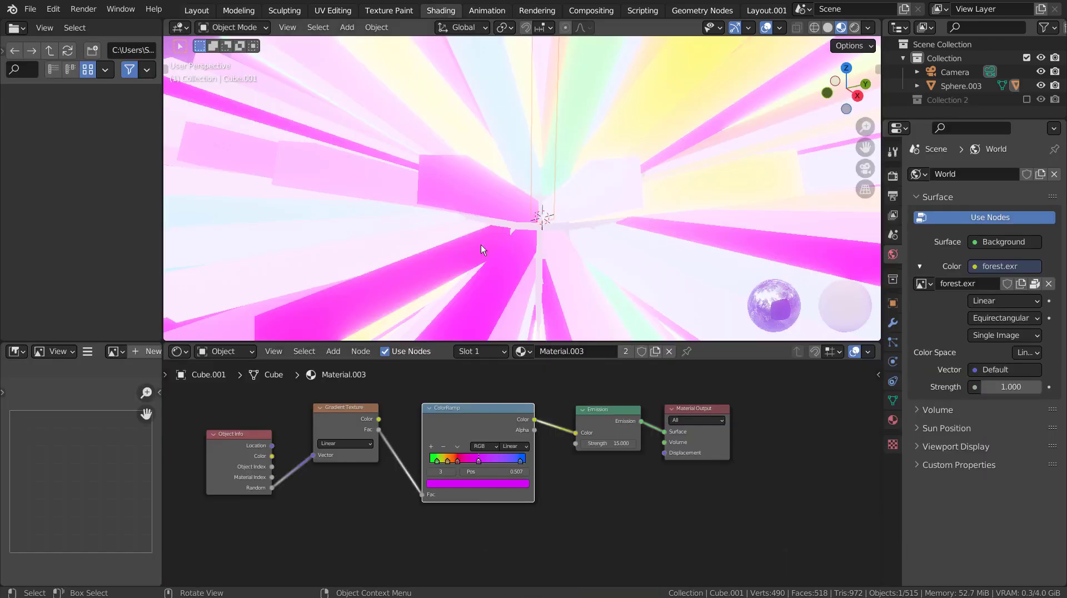
key("ctrl+space")
scroll(624, 477, "down", 1)
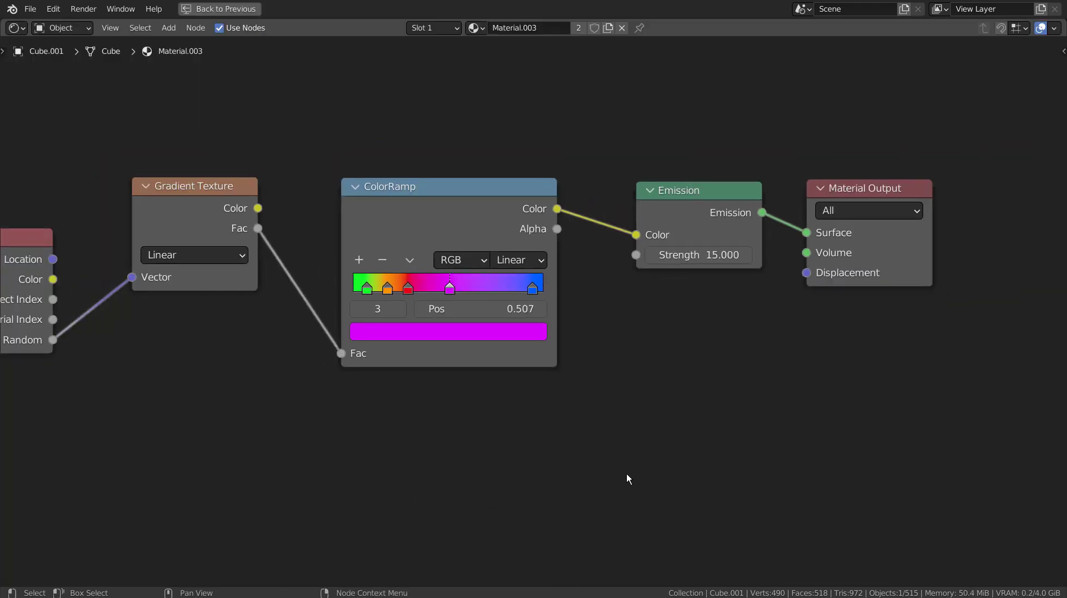
middle_click_drag(626, 477, 716, 466)
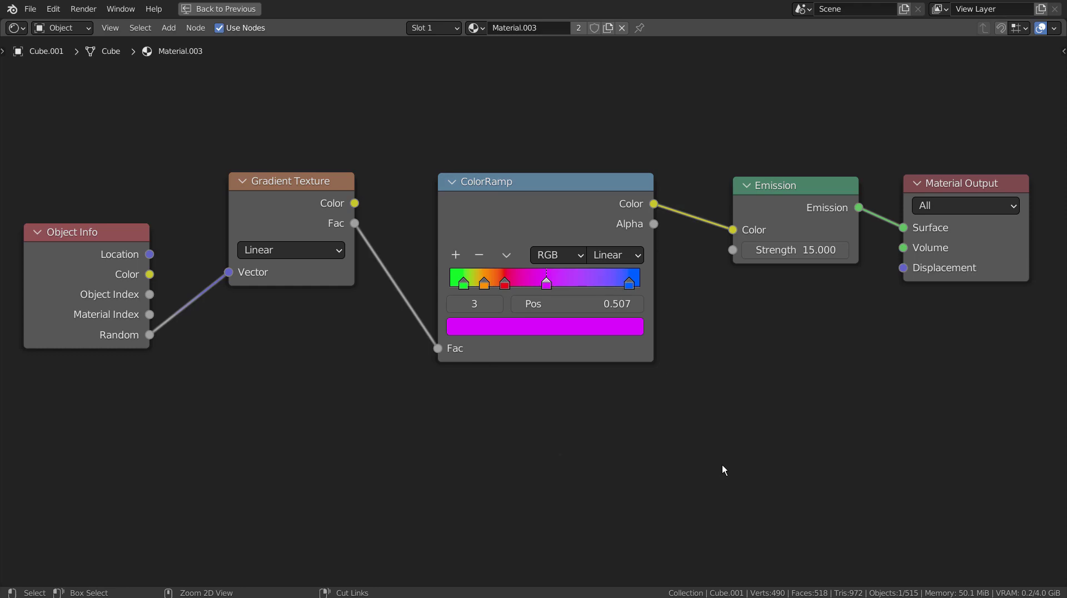
key("ctrl+space")
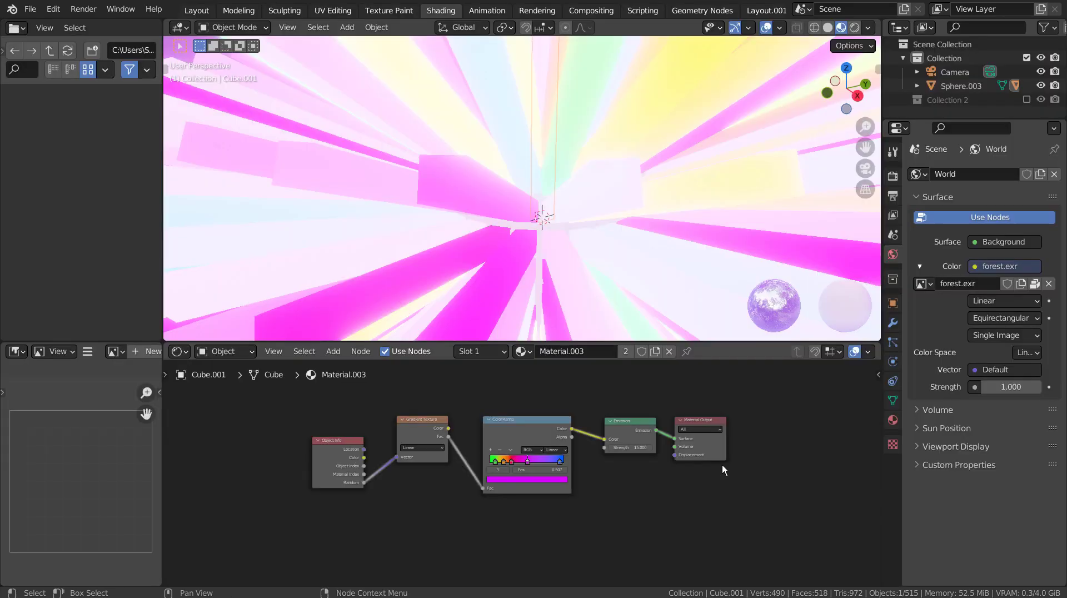
scroll(722, 466, "down", 2)
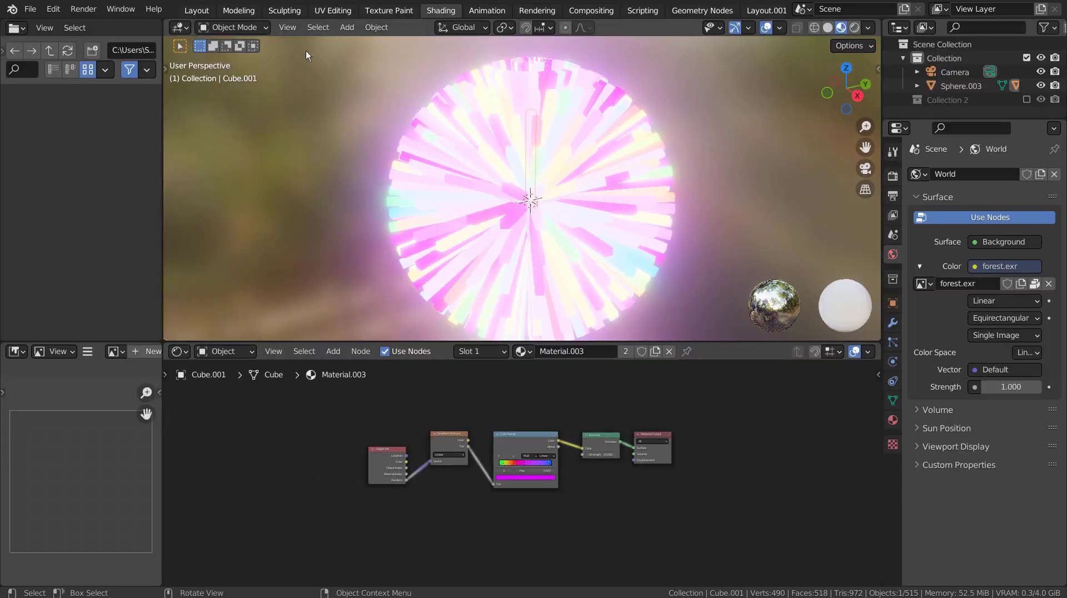
left_click(203, 12)
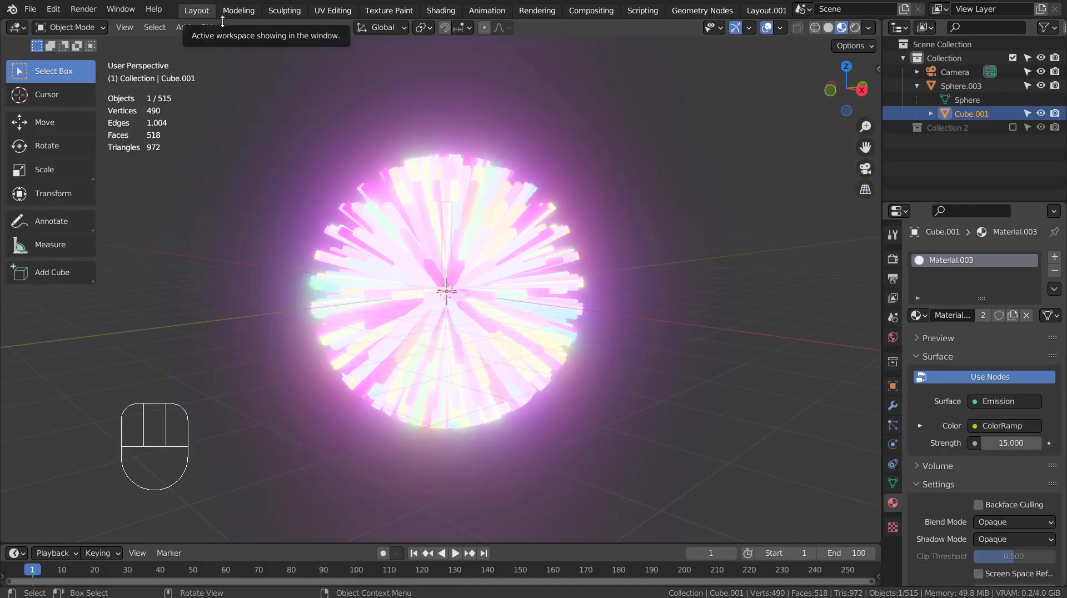
Add a new UV sphere at the centre of the spiky ball and scale it down to about 0.279.
left_click(635, 305)
scroll(634, 311, "up", 5)
middle_click_drag(635, 312, 557, 363)
scroll(558, 364, "down", 4)
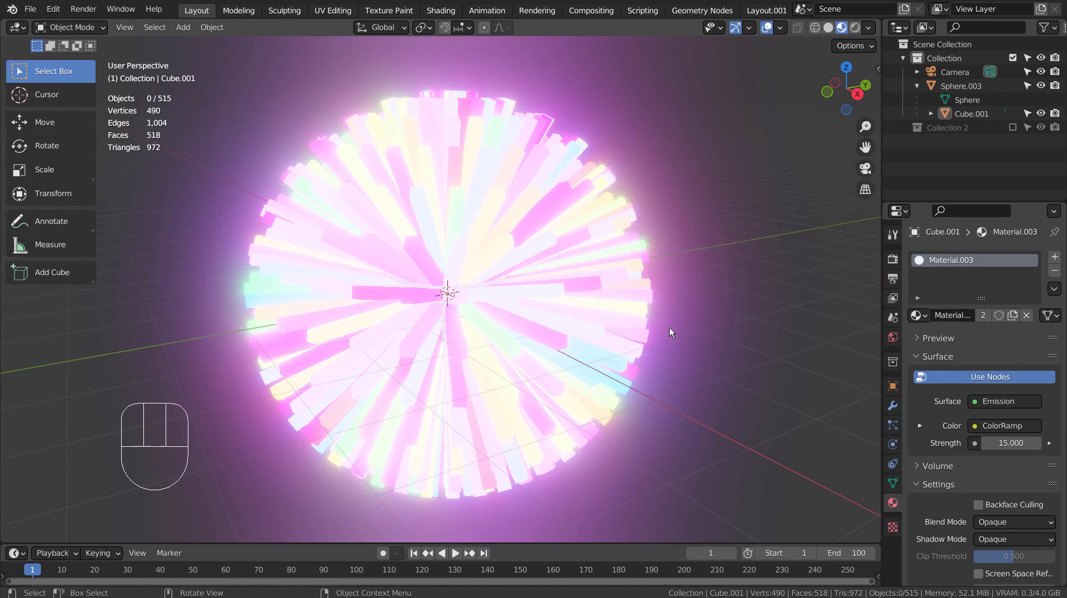
key("shift+a")
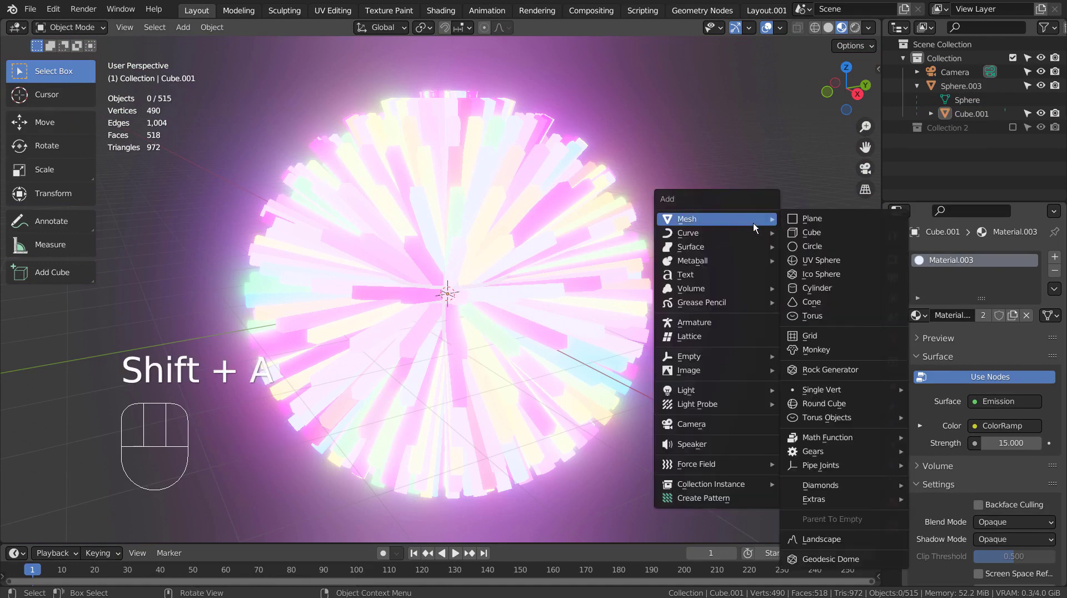
mouse_move(753, 229)
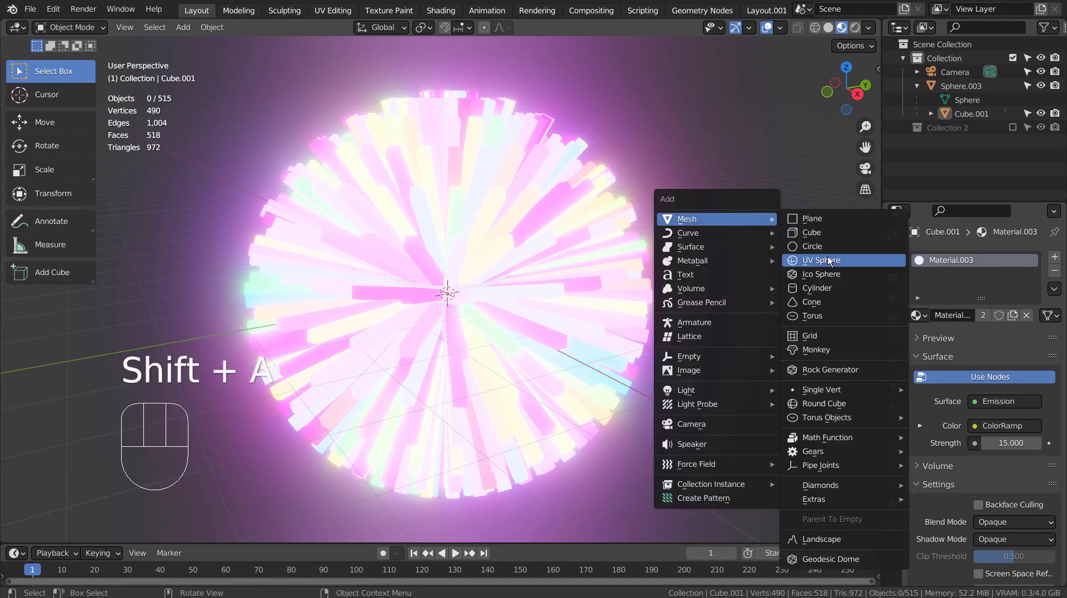
left_click(828, 256)
key("s")
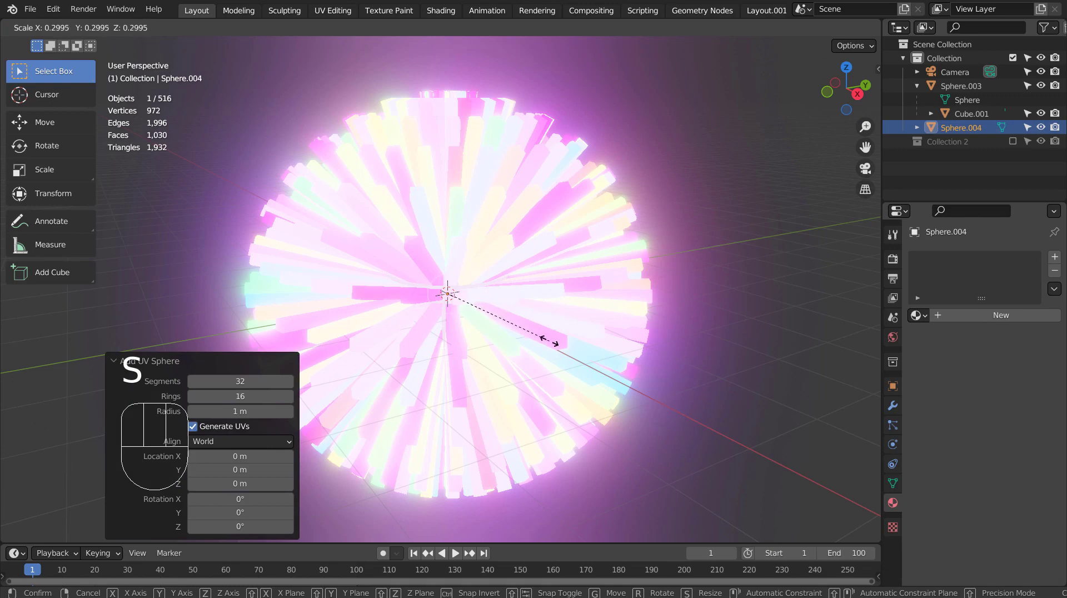
left_click(549, 346)
Assign the existing Material.001 to the small central sphere and review its emission settings.
left_click(918, 315)
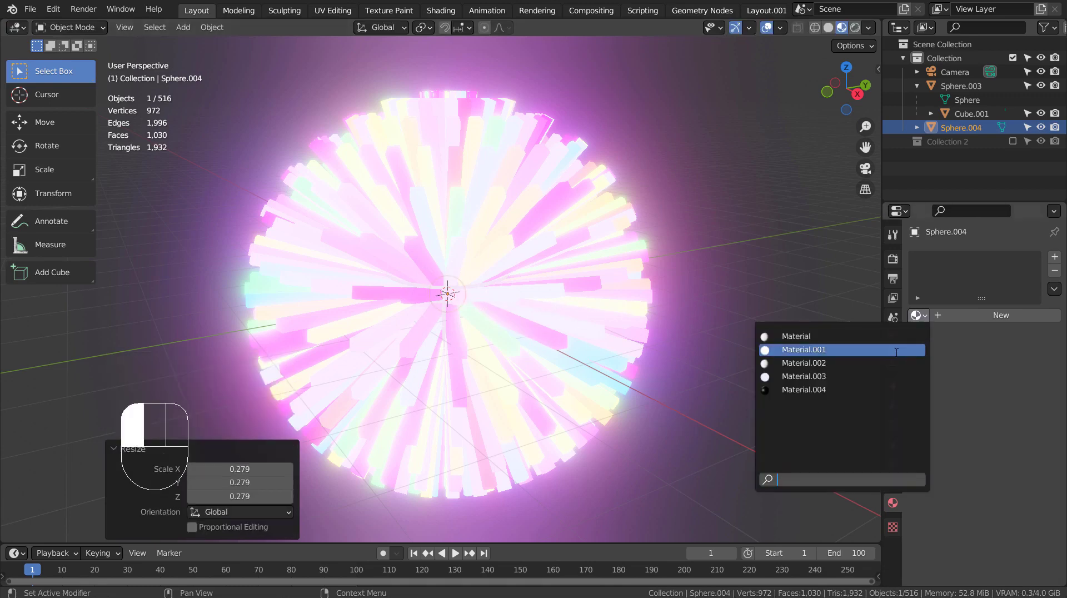
left_click(789, 348)
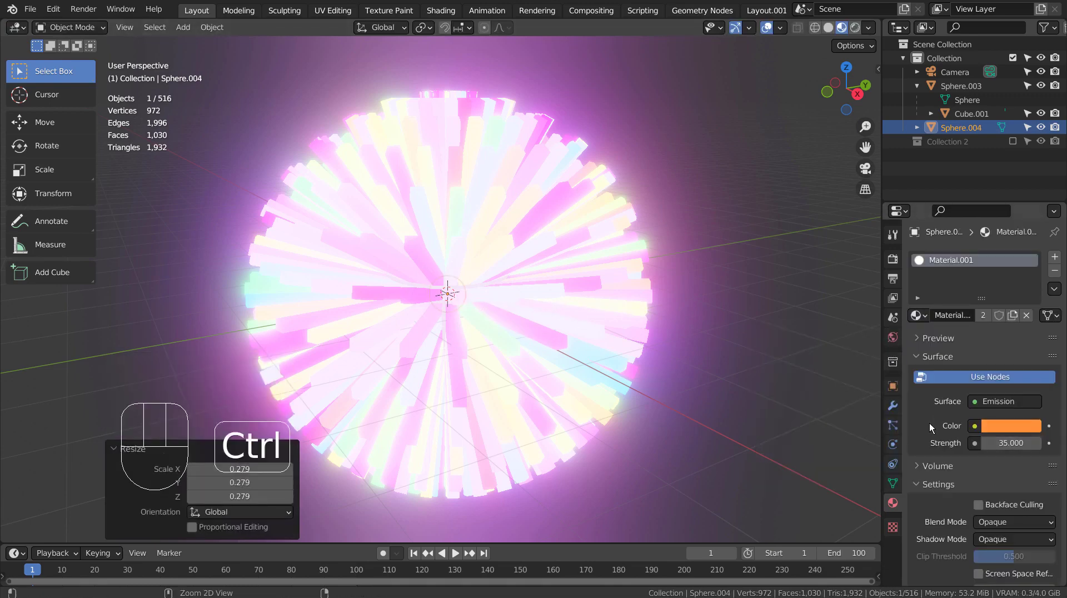
key("ctrl+space")
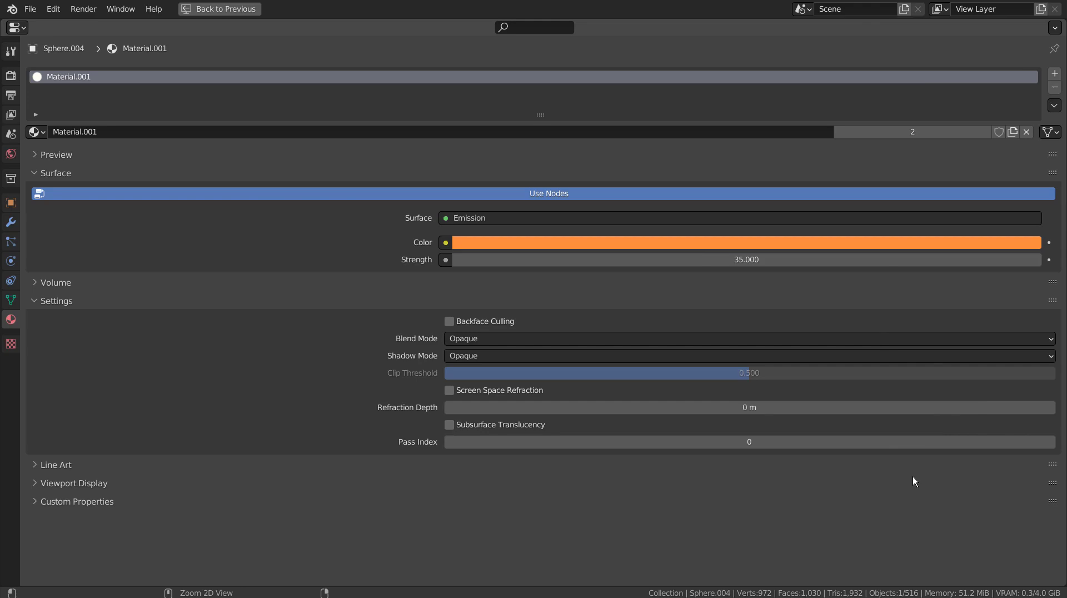
key("ctrl+space")
Add another UV sphere enclosing the scene, scale it up to about 16.278 and give it level 3 subdivision.
key("shift+a")
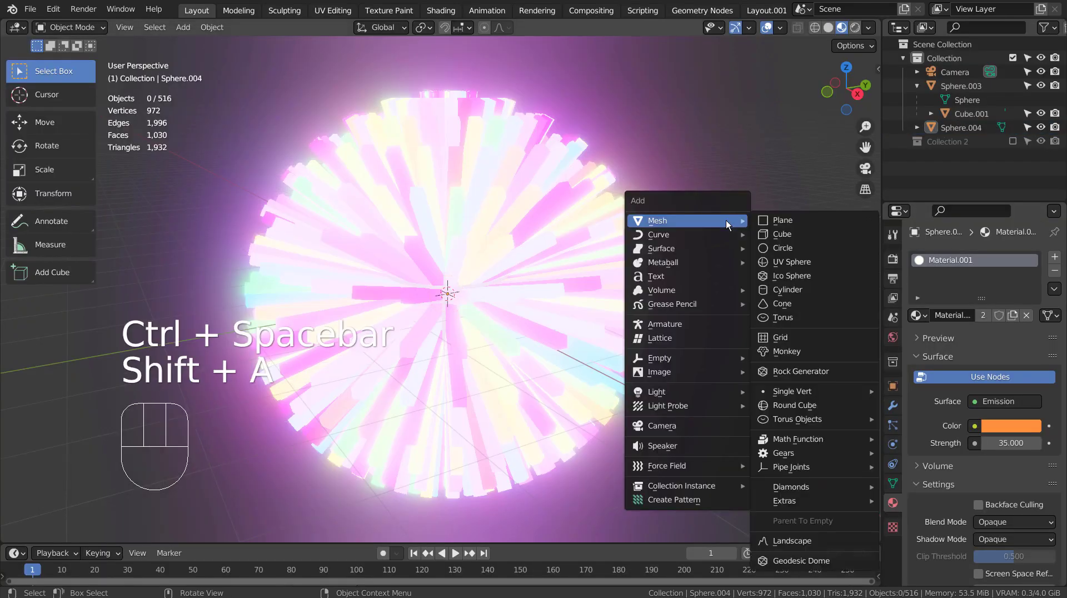
left_click(800, 259)
key("s")
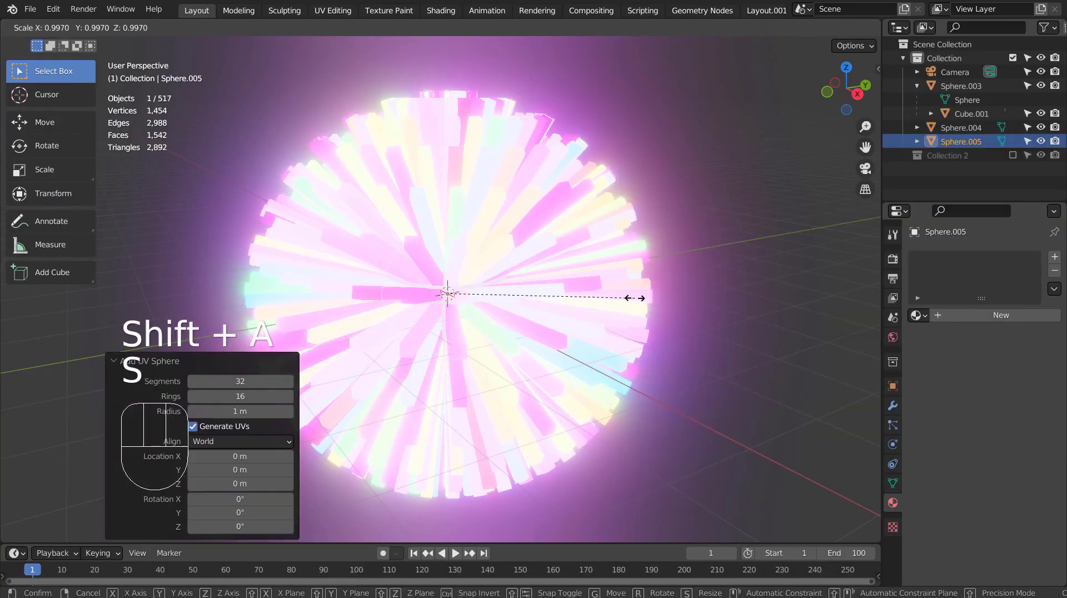
left_click(869, 232)
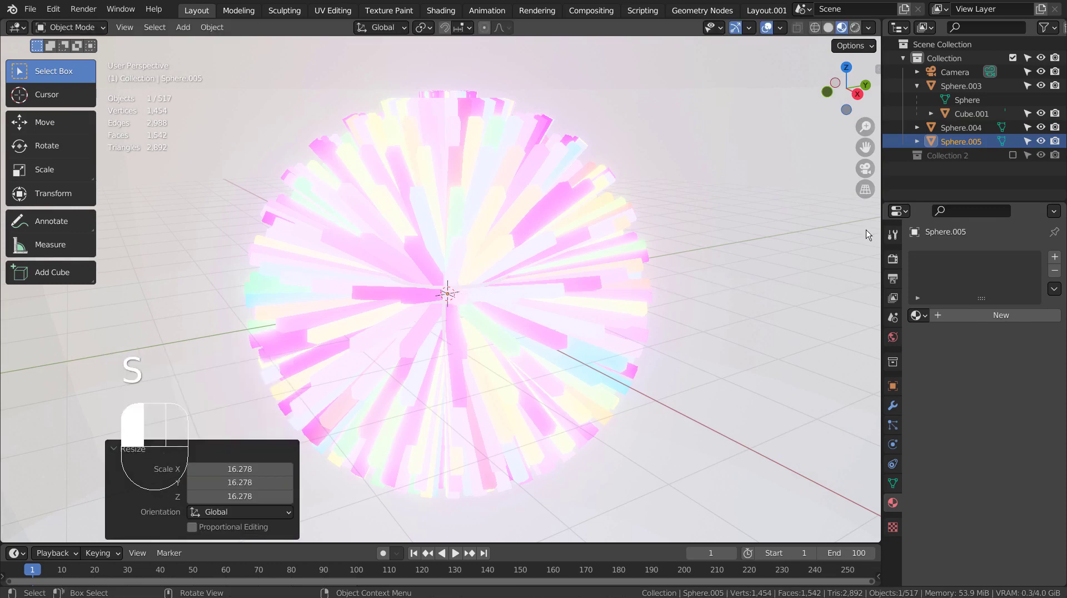
key("ctrl+3")
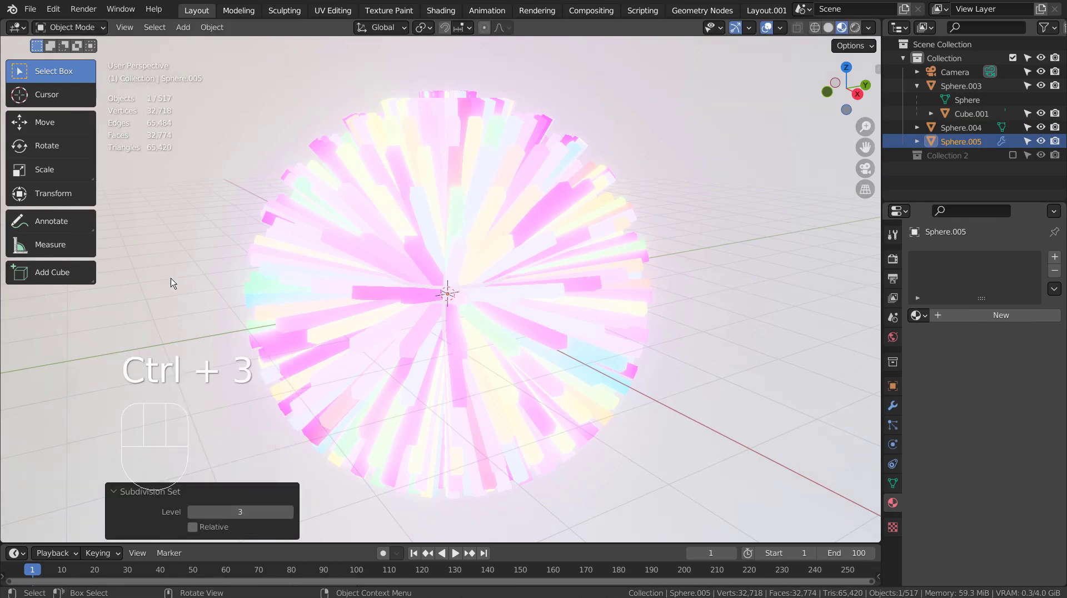
right_click(172, 283)
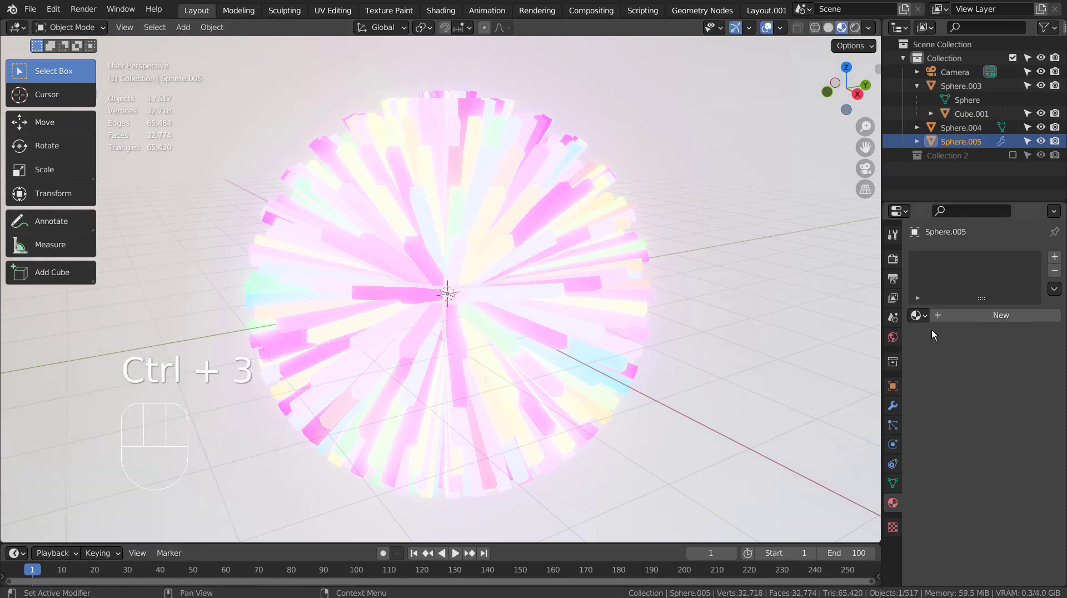
Assign the existing black Material.004 to the large enclosing sphere.
left_click(917, 315)
left_click(800, 390)
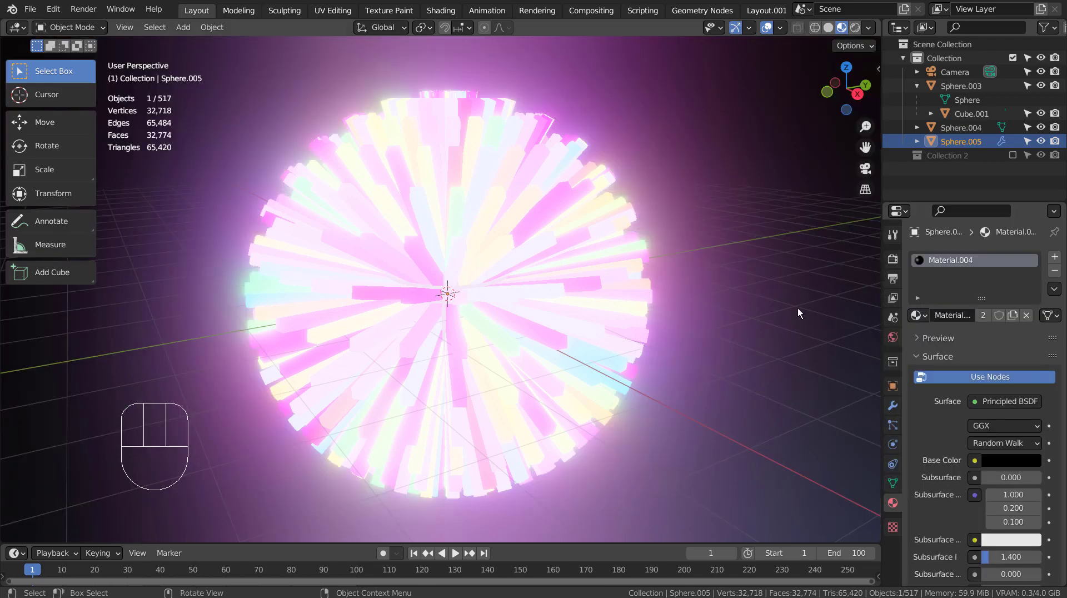
middle_click_drag(752, 392, 725, 391)
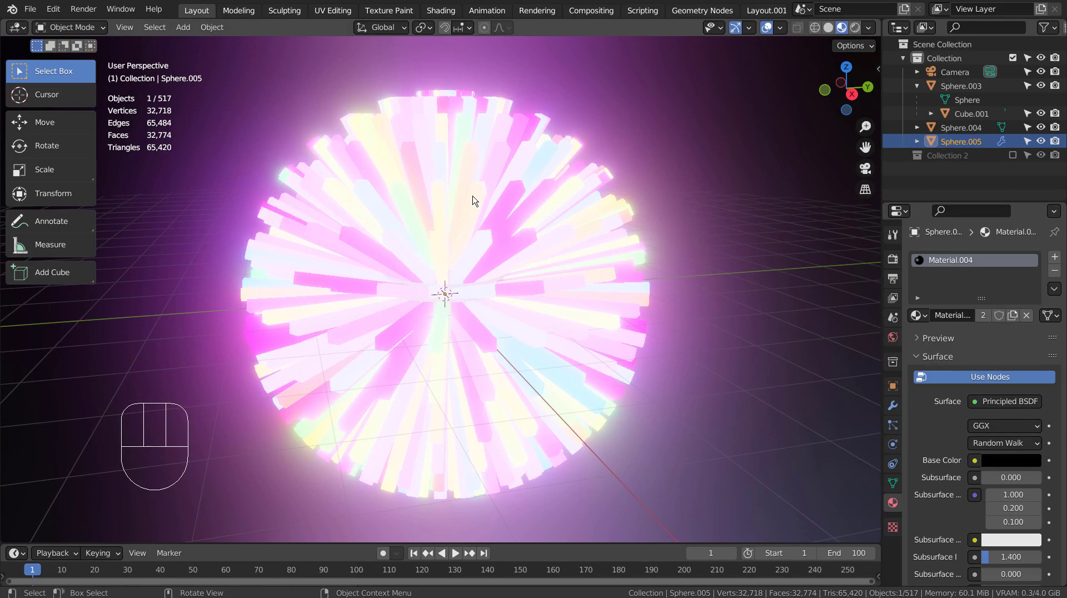
Select the instancing sphere Sphere.003 and add a Displace modifier to it.
left_click(507, 266)
middle_click_drag(507, 267, 735, 427)
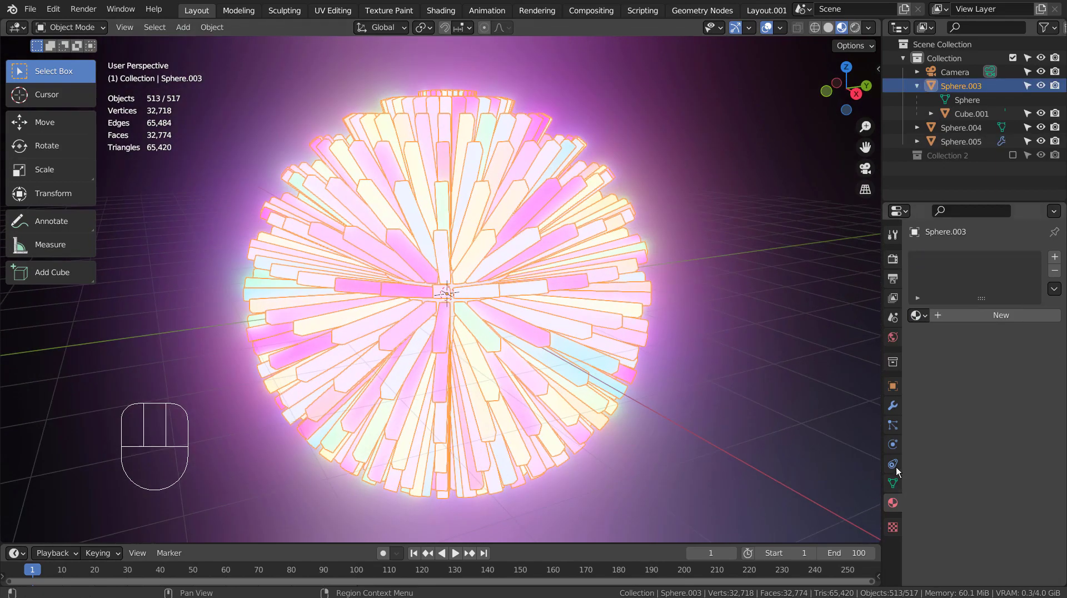
left_click(892, 405)
left_click(996, 255)
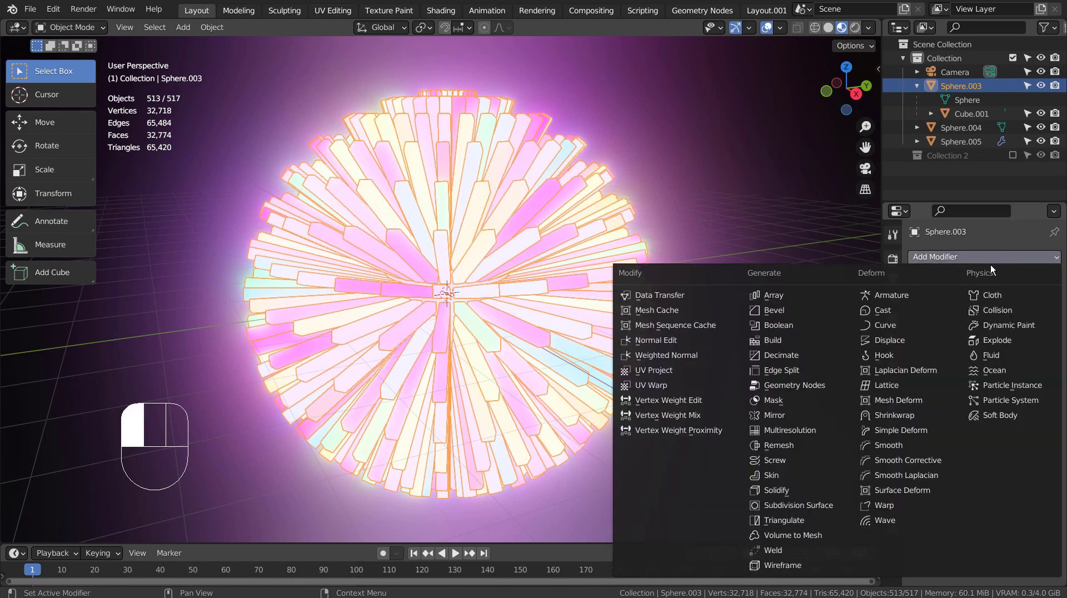
left_click(918, 334)
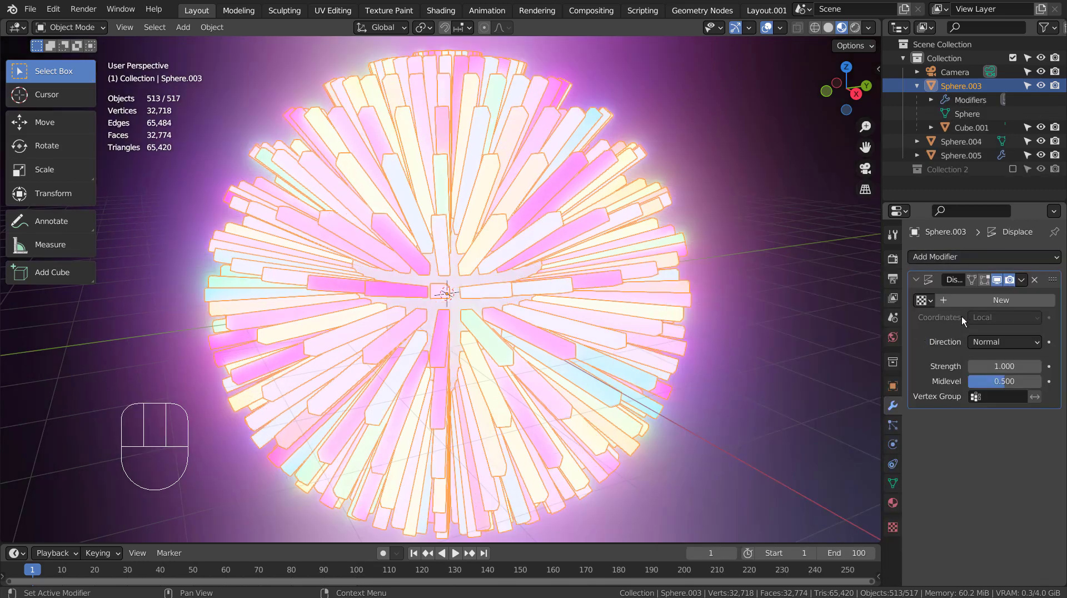
Create a new texture for the Displace modifier and set its type to Noise.
left_click(969, 301)
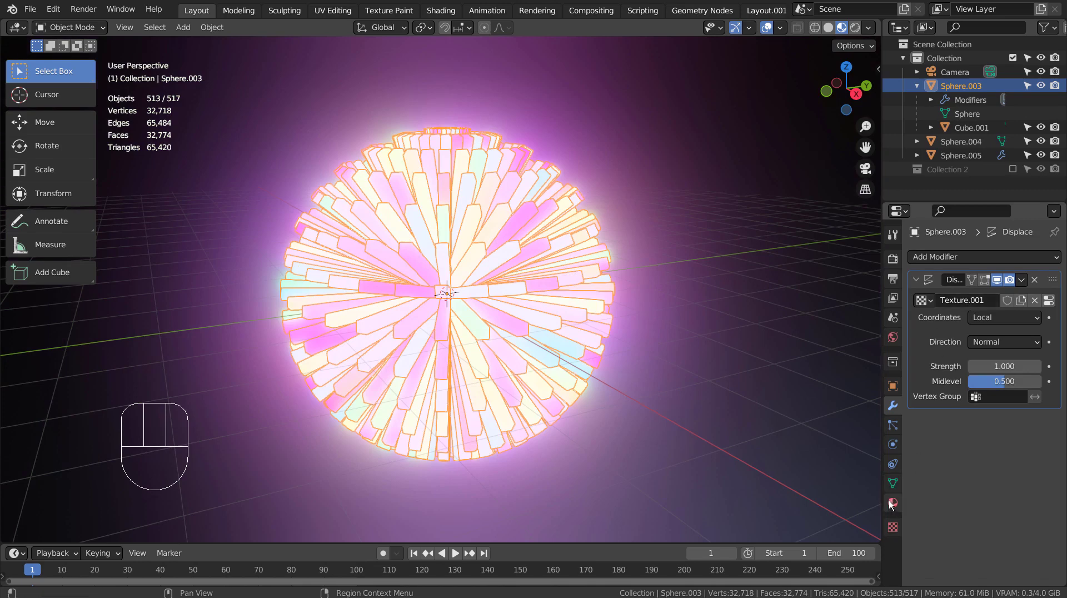
left_click(892, 526)
left_click_drag(990, 303, 973, 439)
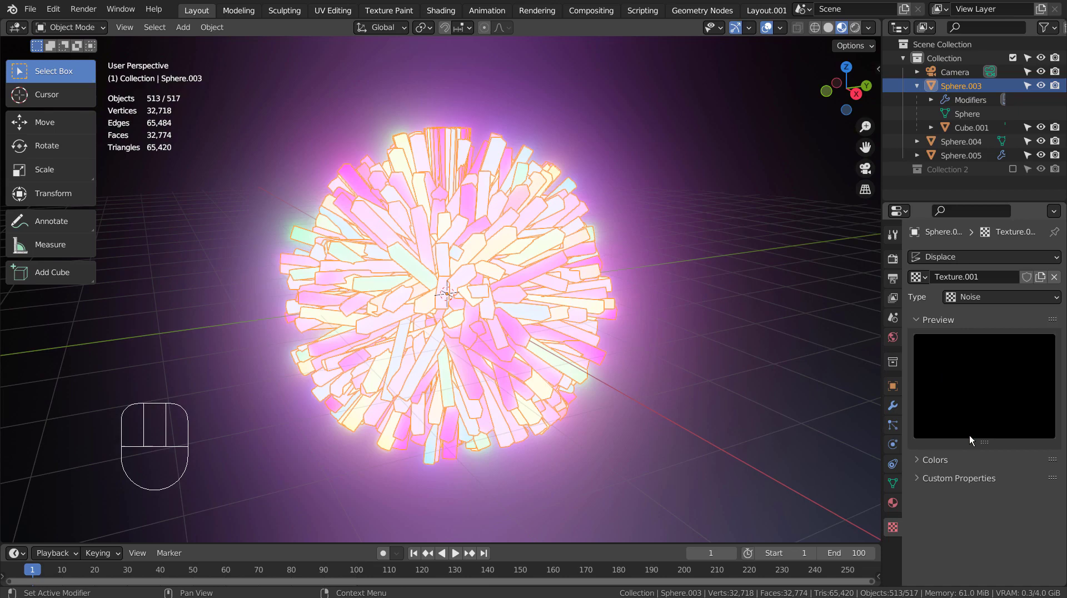
scroll(661, 331, "up", 3)
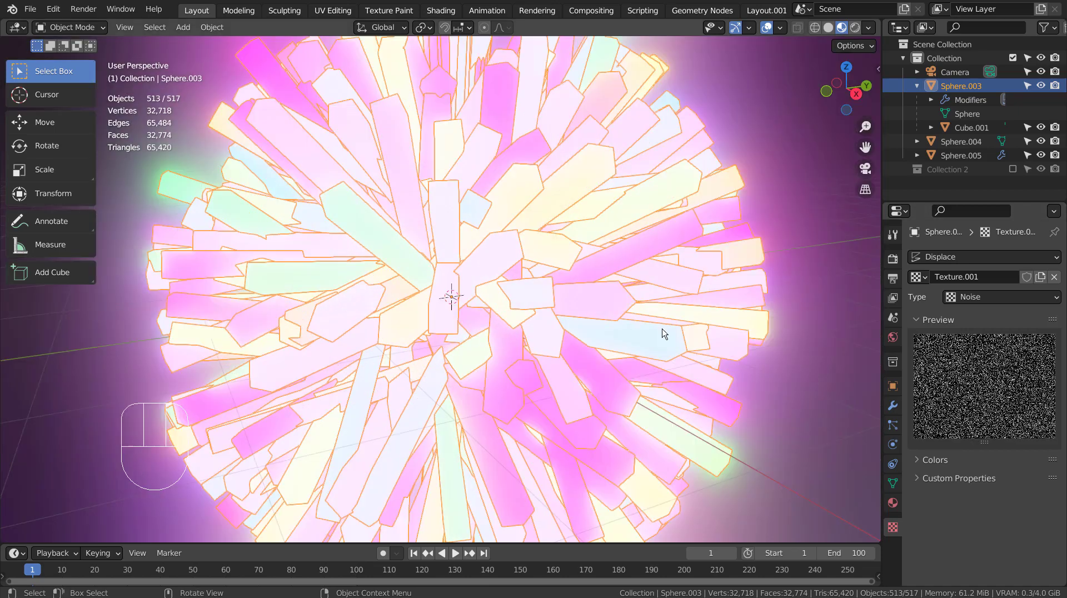
scroll(661, 332, "down", 3)
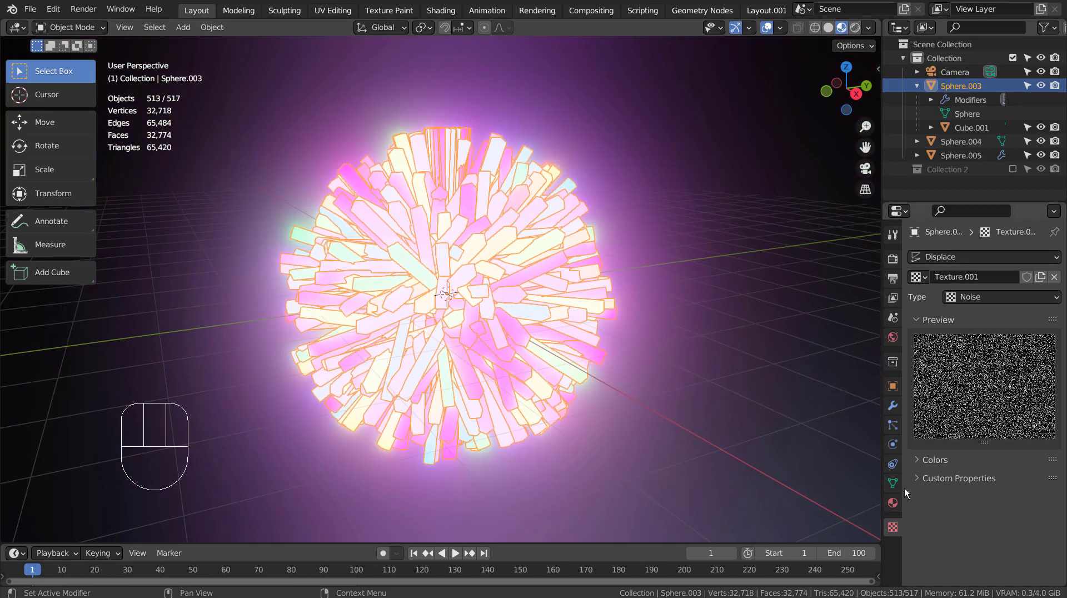
Set the Displace modifier's strength on Sphere.003 to 4.8.
left_click(892, 406)
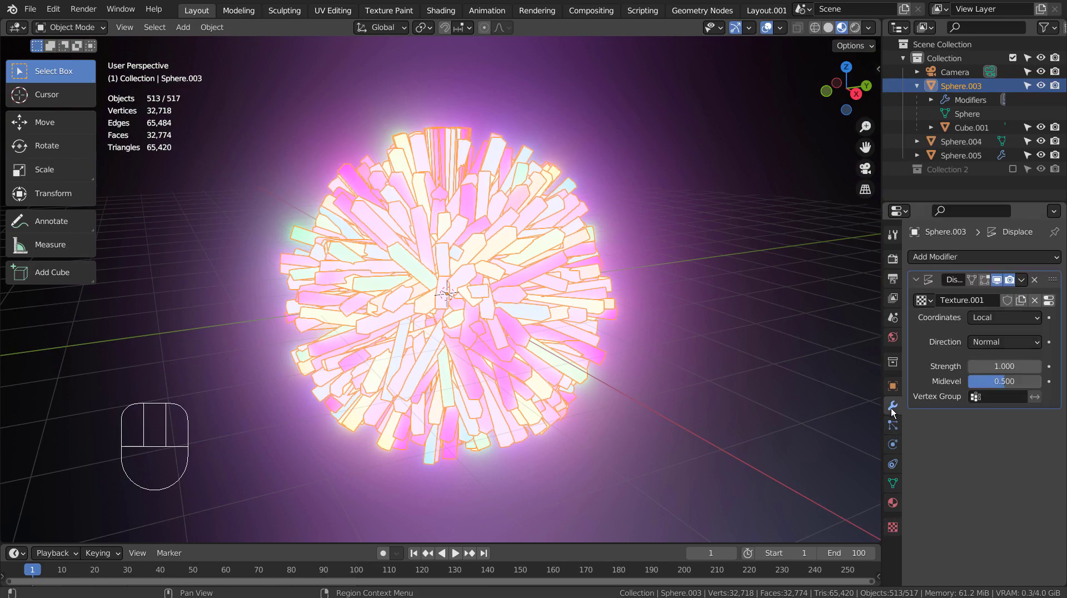
left_click_drag(1001, 366, 1000, 366)
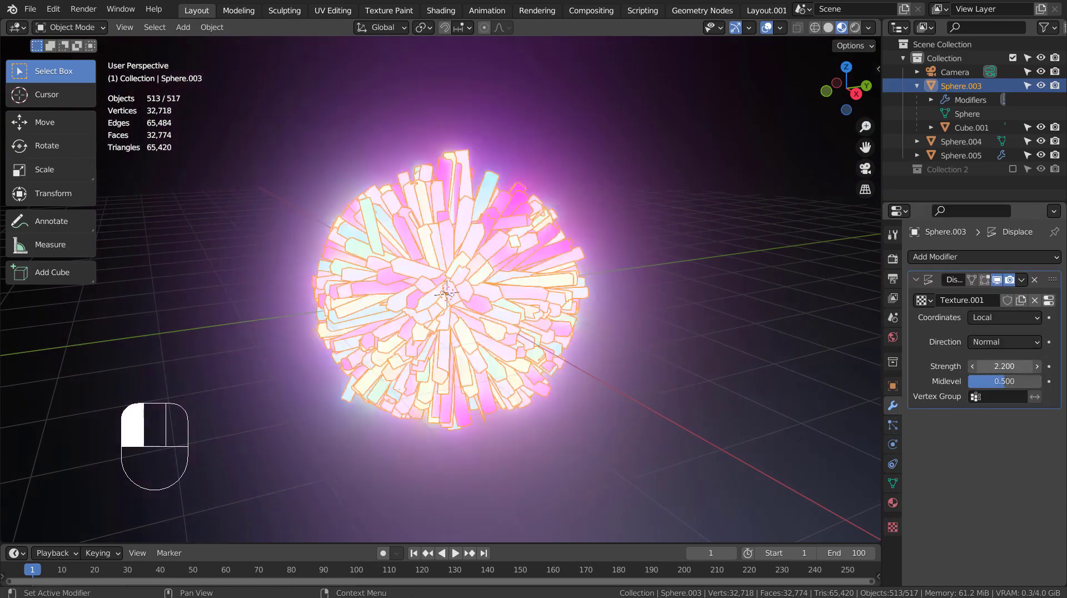
mouse_move(1004, 366)
left_mouse_down()
mouse_move(1045, 366)
mouse_move(983, 366)
mouse_move(1000, 366)
left_mouse_up()
left_click(1003, 367)
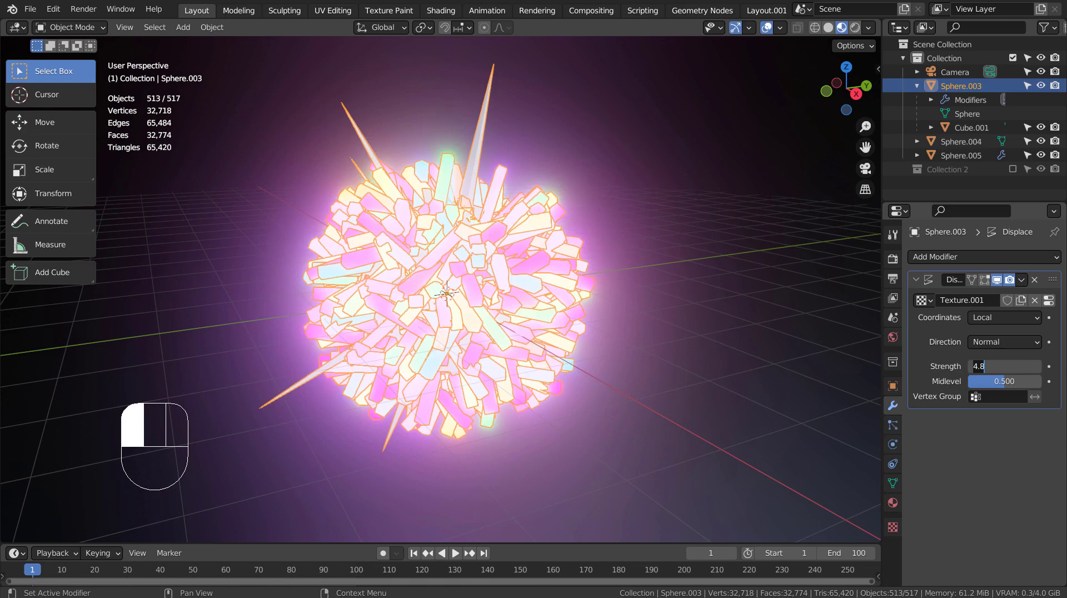
key("Return")
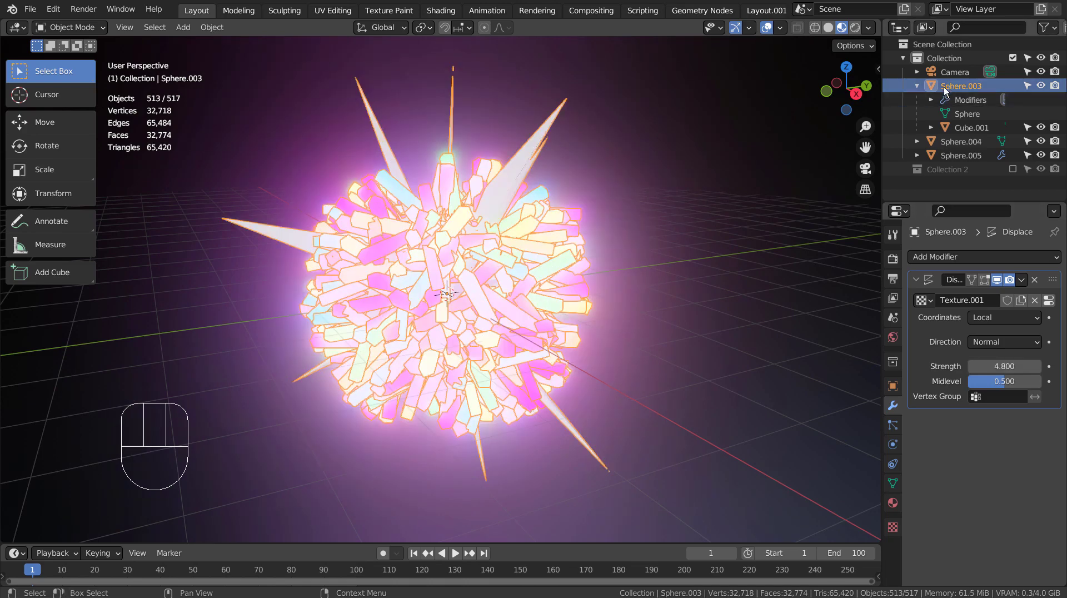
Assign the existing Material.003 to the instancing sphere Sphere.003.
left_click(893, 502)
left_click(919, 316)
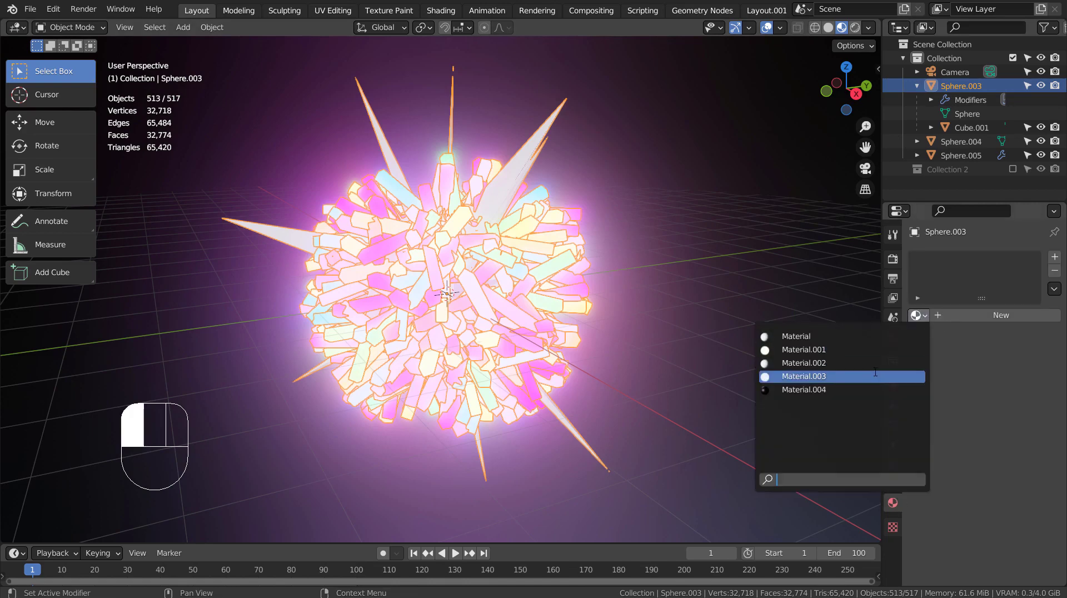
left_click(806, 374)
left_click(768, 229)
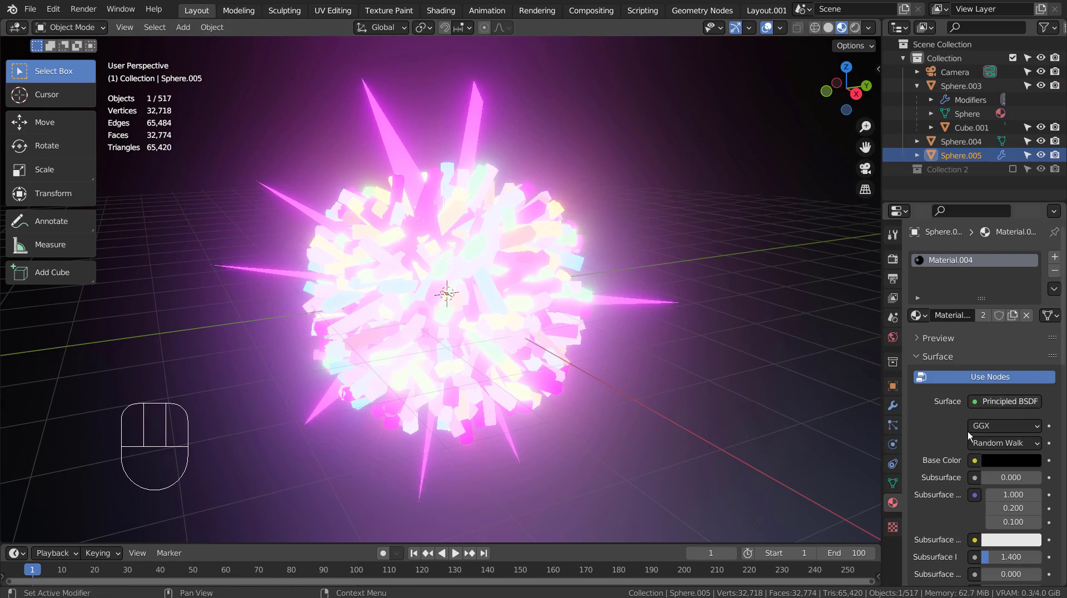
Set the Displace modifier's strength on Sphere.003 to 0 and keyframe it at frame 1.
left_click(893, 405)
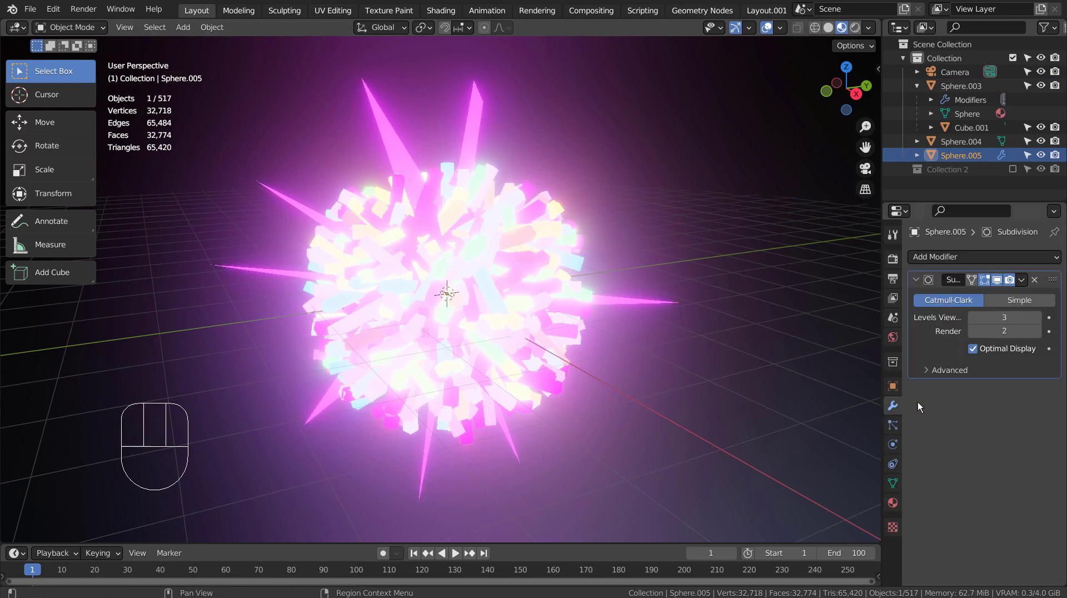
left_click(567, 254)
left_click_drag(1004, 366, 970, 366)
left_click(1004, 366)
type("-1.2")
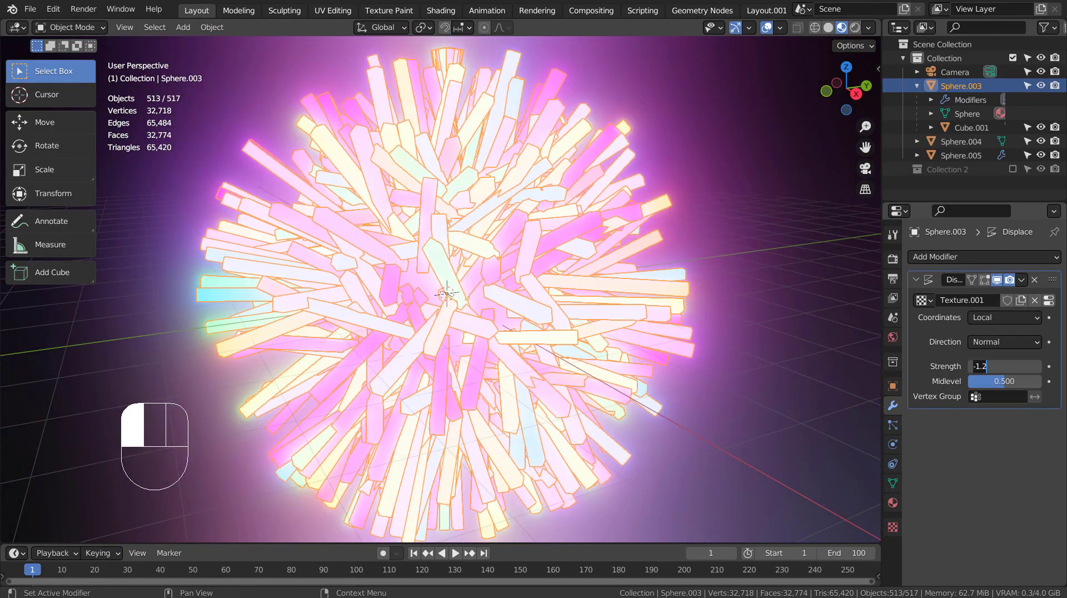
key("Return")
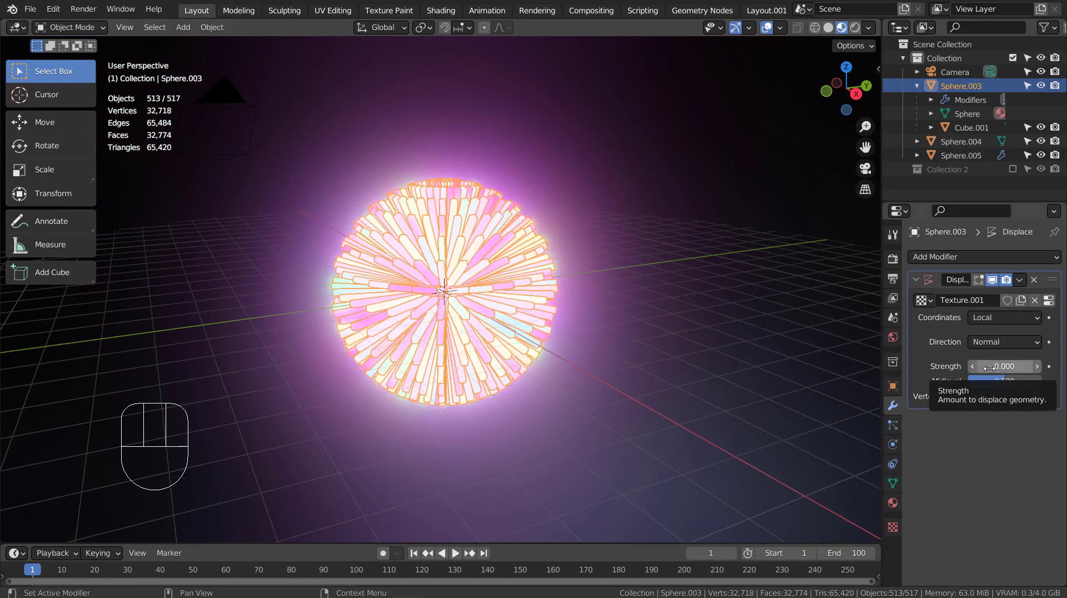
key("i")
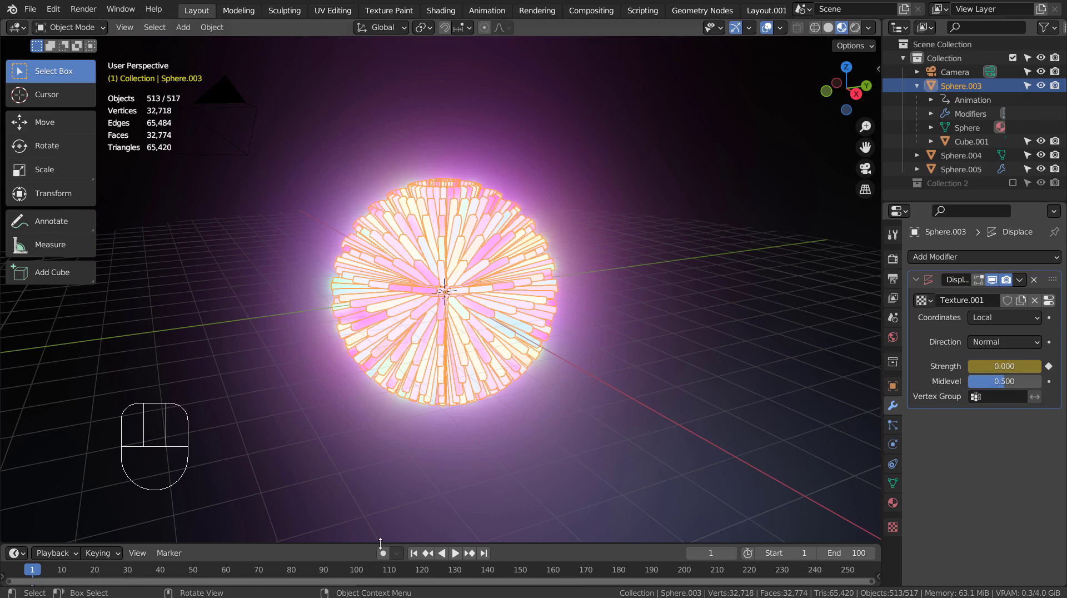
Set the Displace strength to 6.9 at frame 100 and keyframe it there.
left_click(357, 569)
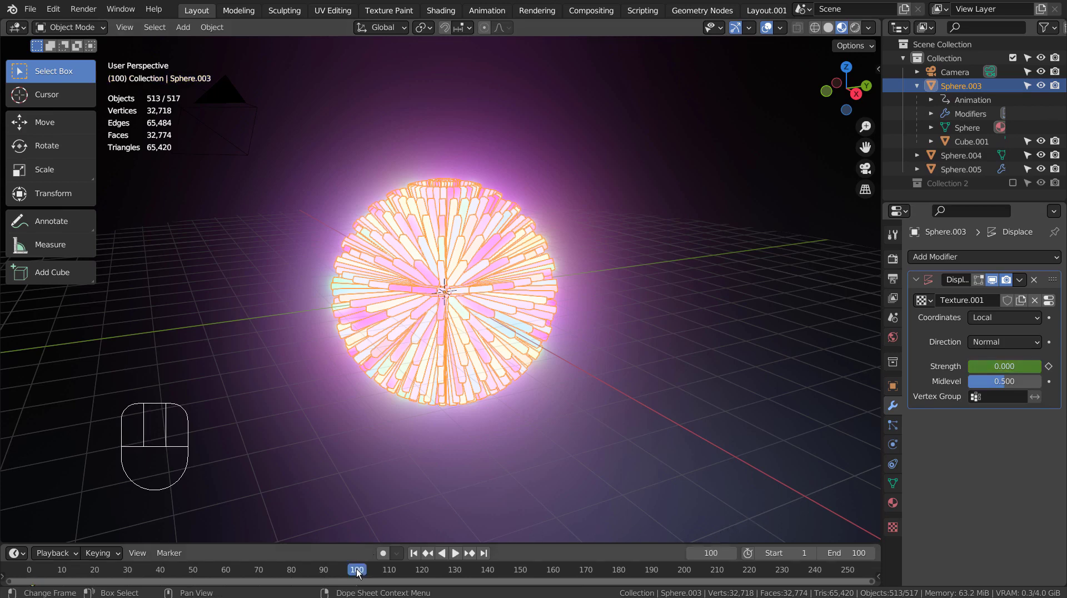
mouse_move(1004, 365)
left_mouse_down()
mouse_move(1055, 366)
mouse_move(1009, 365)
left_mouse_up()
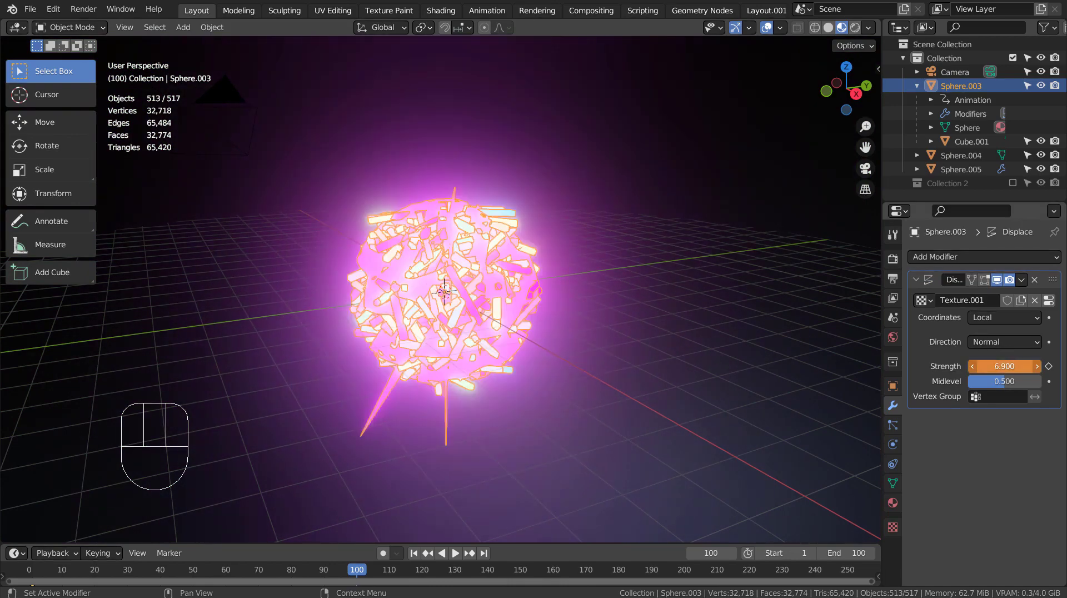
key("i")
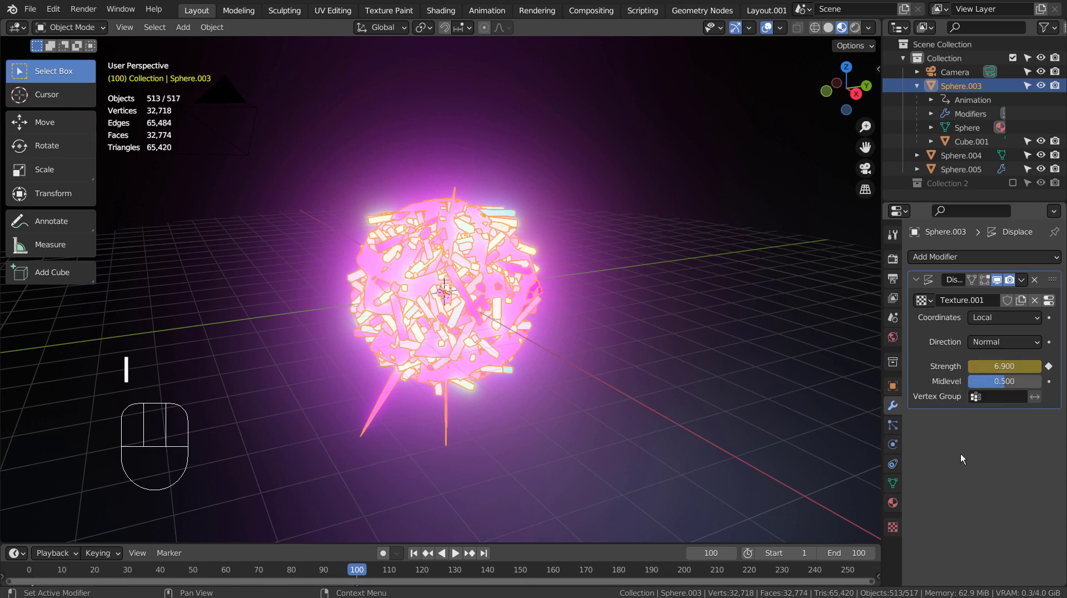
Lower the red multiplier in the colour settings of the displacement texture Texture.001 to 0.350.
left_click(892, 502)
left_click(892, 527)
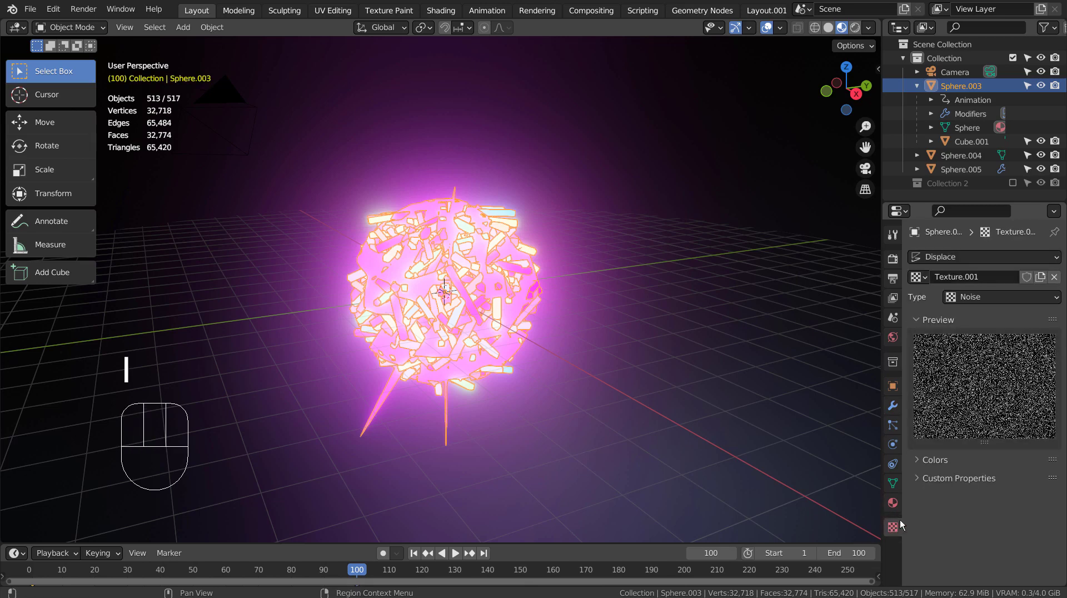
left_click(920, 461)
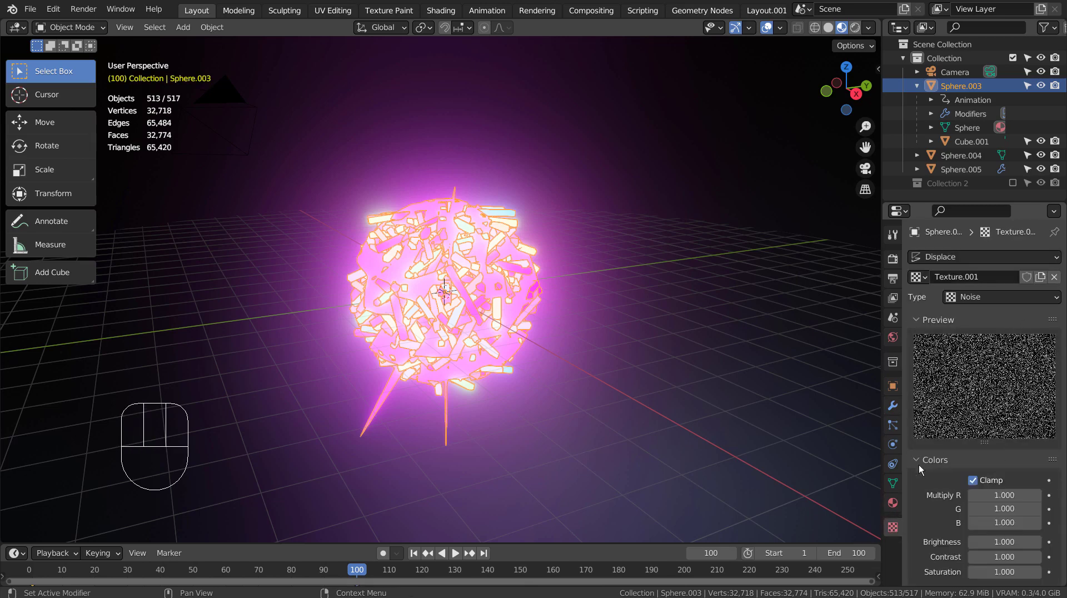
mouse_move(1021, 495)
left_mouse_down()
mouse_move(981, 495)
mouse_move(1019, 495)
left_mouse_up()
Try Clouds, Marble and Voronoi as the type of the displacement texture.
left_click(976, 297)
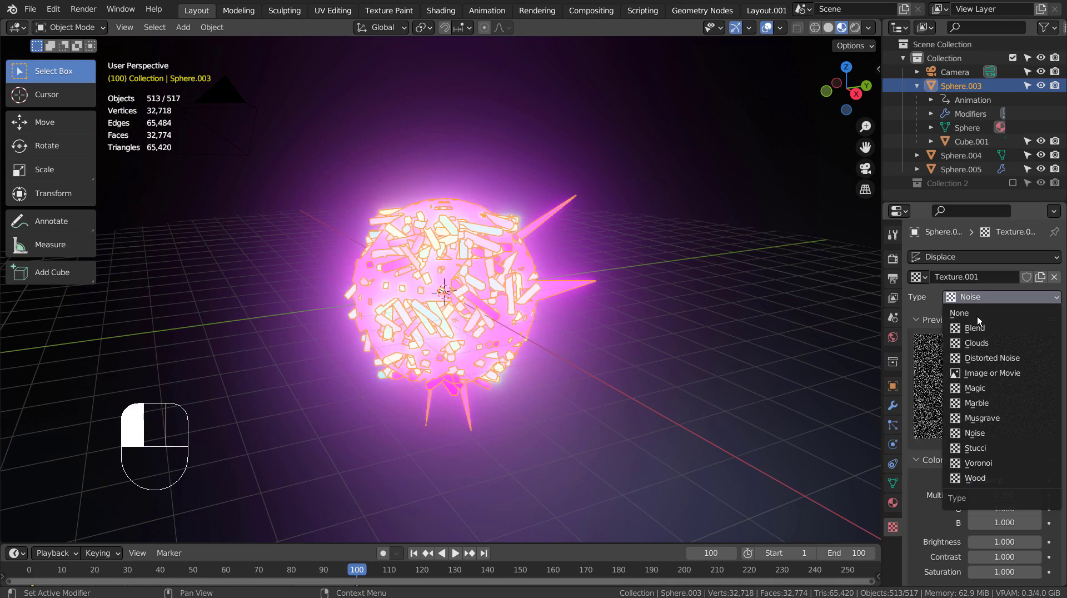
left_click(979, 343)
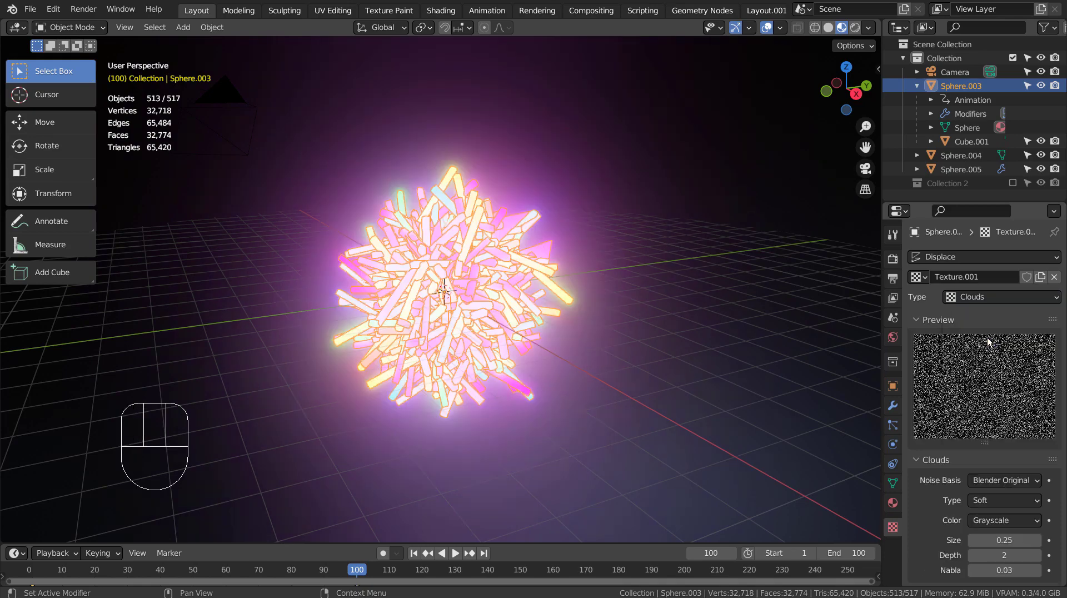
left_click(998, 290)
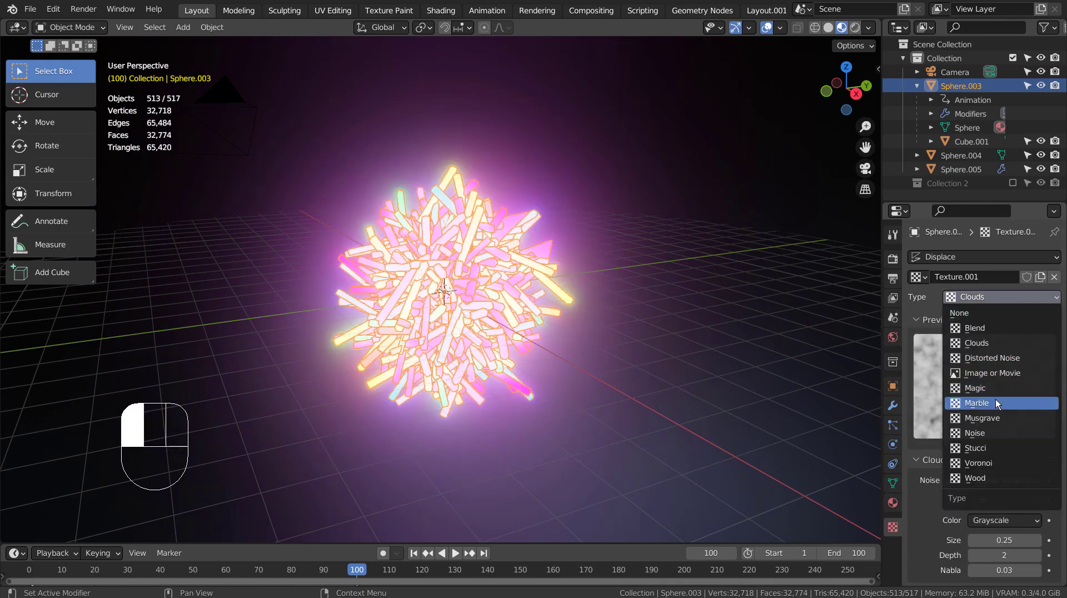
left_click(995, 399)
left_click(1002, 296)
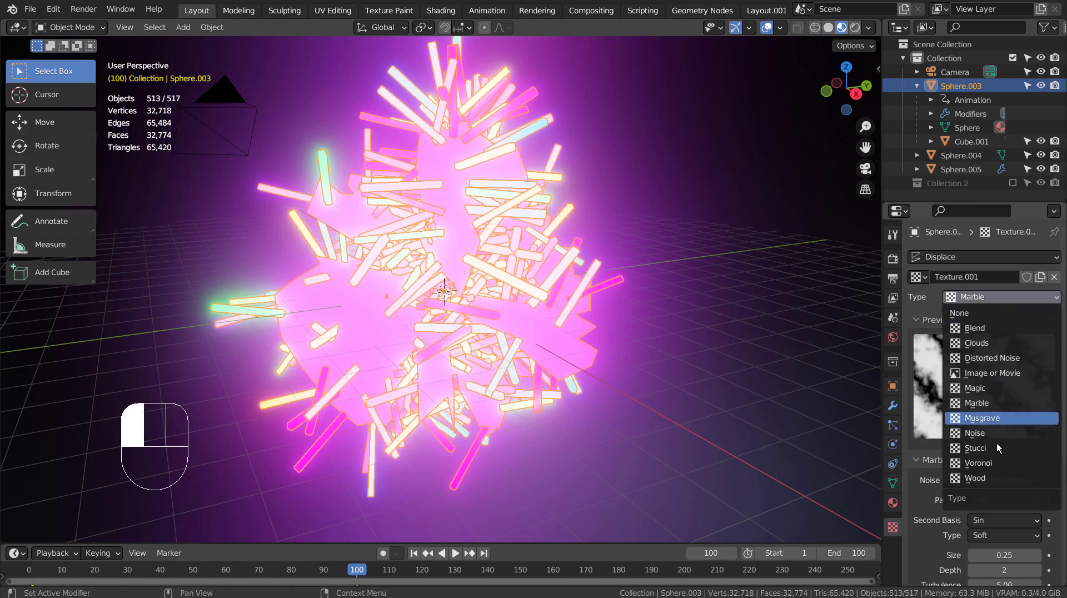
left_click(996, 462)
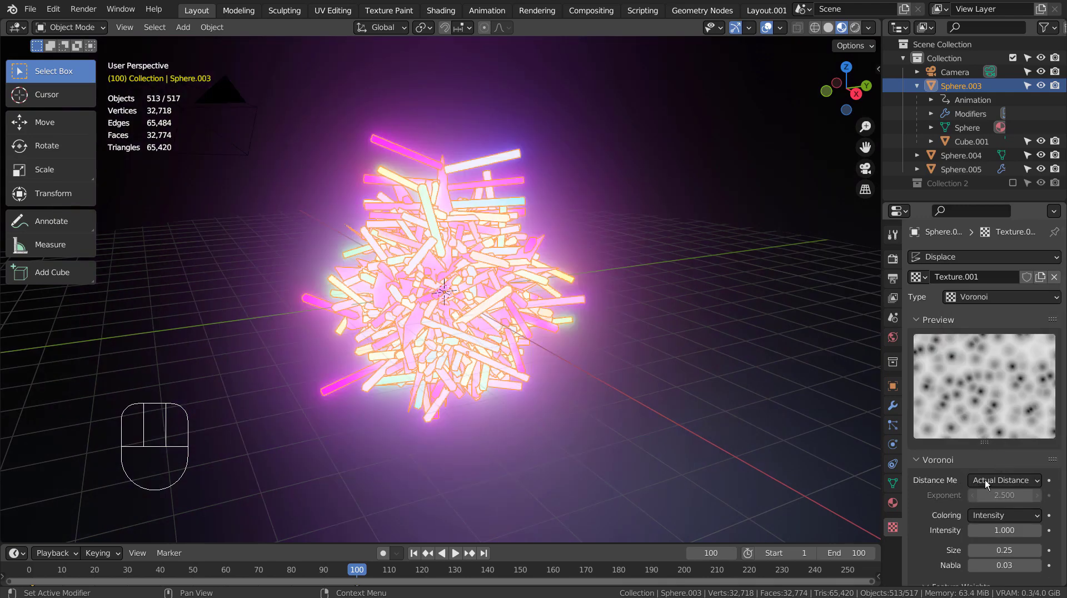
left_click(455, 238)
left_click(519, 294)
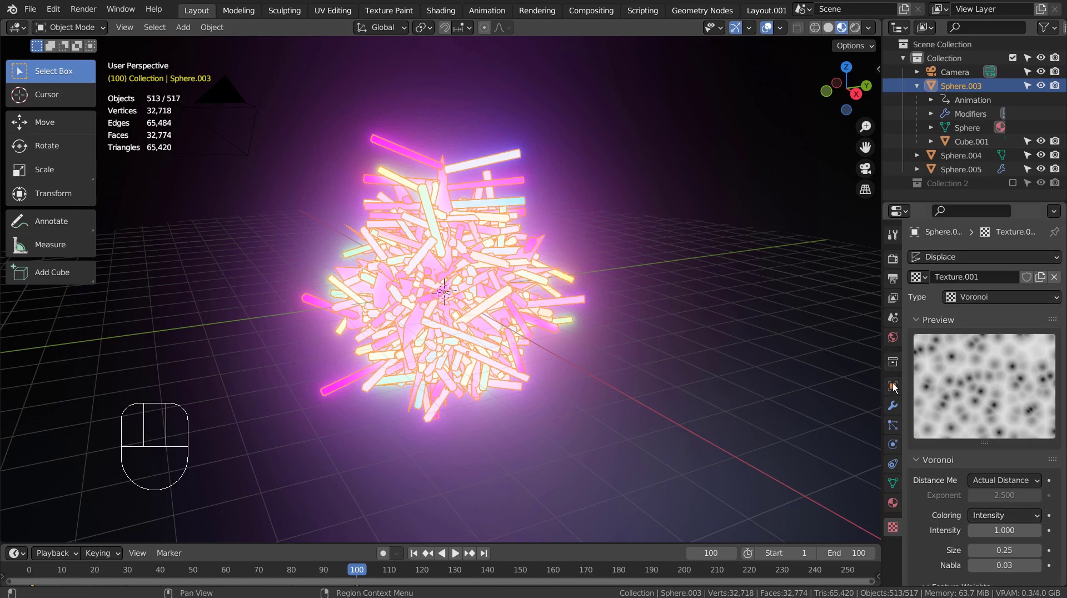
Lower the Displace strength without keyframing it and try Wood as the displacement texture's type.
left_click(892, 405)
left_click_drag(1004, 366, 965, 366)
left_click(892, 526)
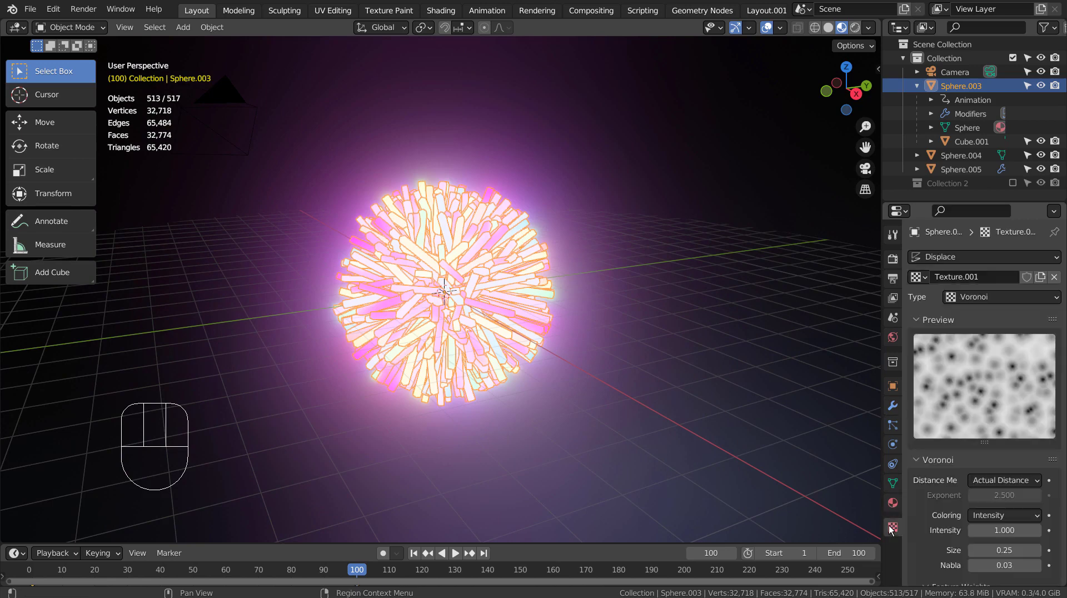
left_click_drag(1002, 301, 988, 478)
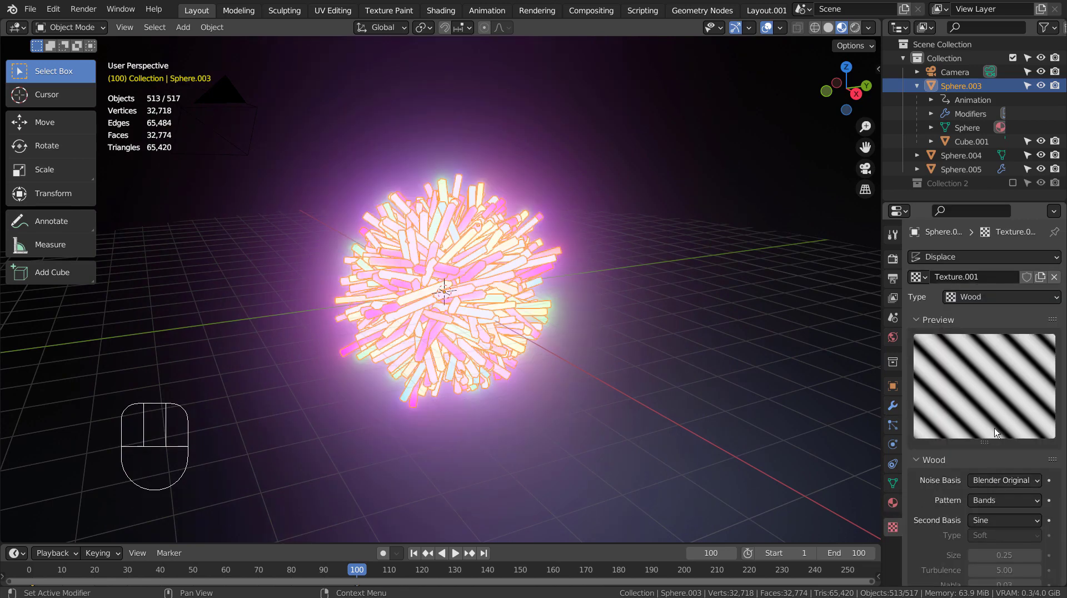
Set the displacement texture's type back to Noise and return to frame 1 with Sphere.003 selected.
left_click(1000, 302)
left_click(1001, 437)
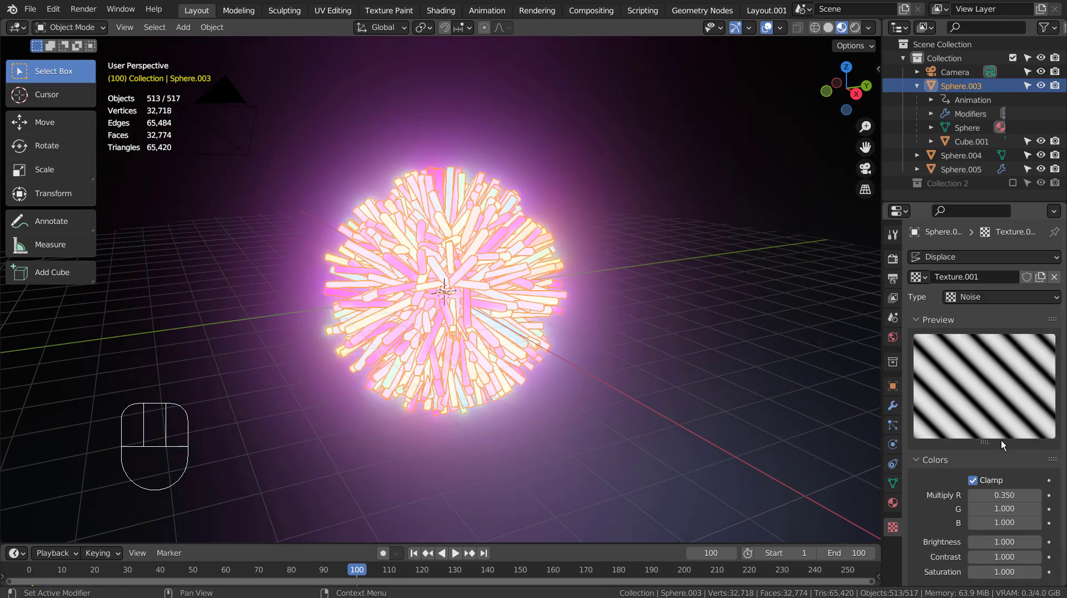
left_click(502, 290)
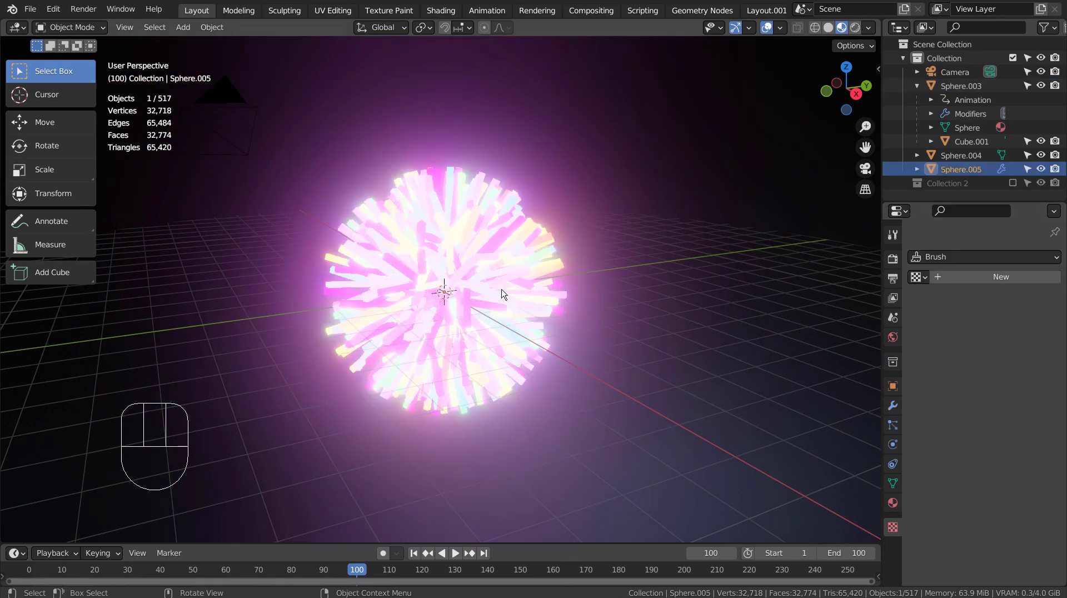
left_click(516, 271)
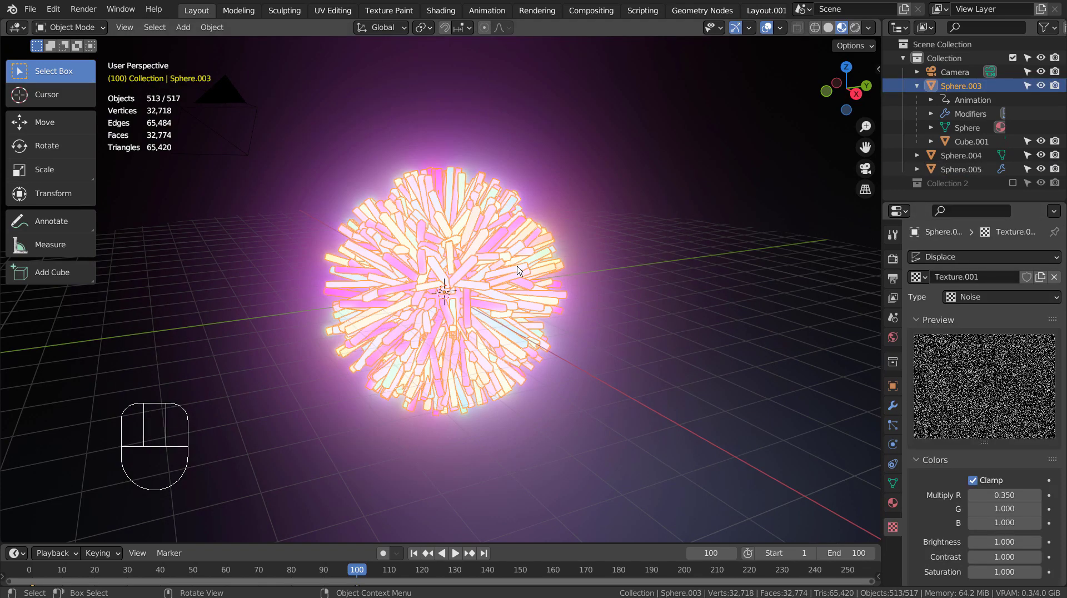
left_click(417, 557)
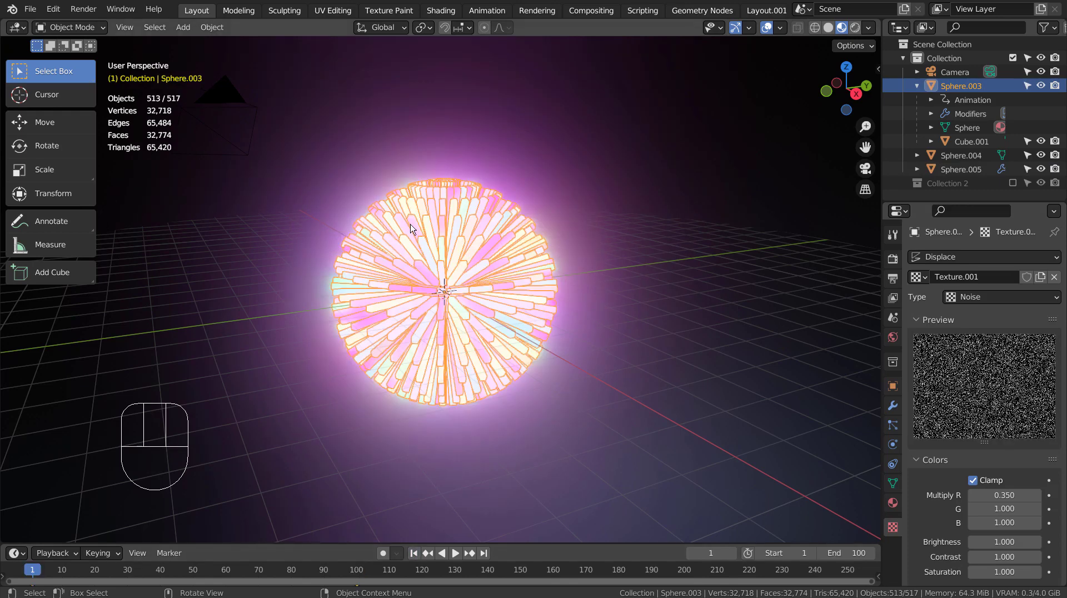
Open the Layout.001 workspace and examine the Displace strength curve of Sphere.003 in its Graph Editor.
left_click(767, 11)
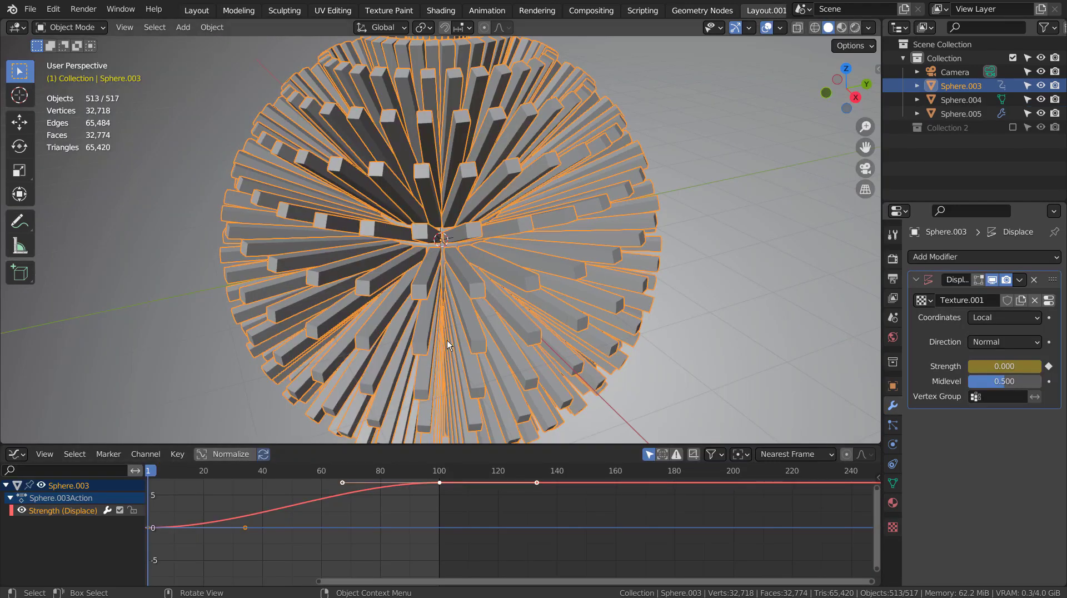
scroll(447, 340, "down", 3)
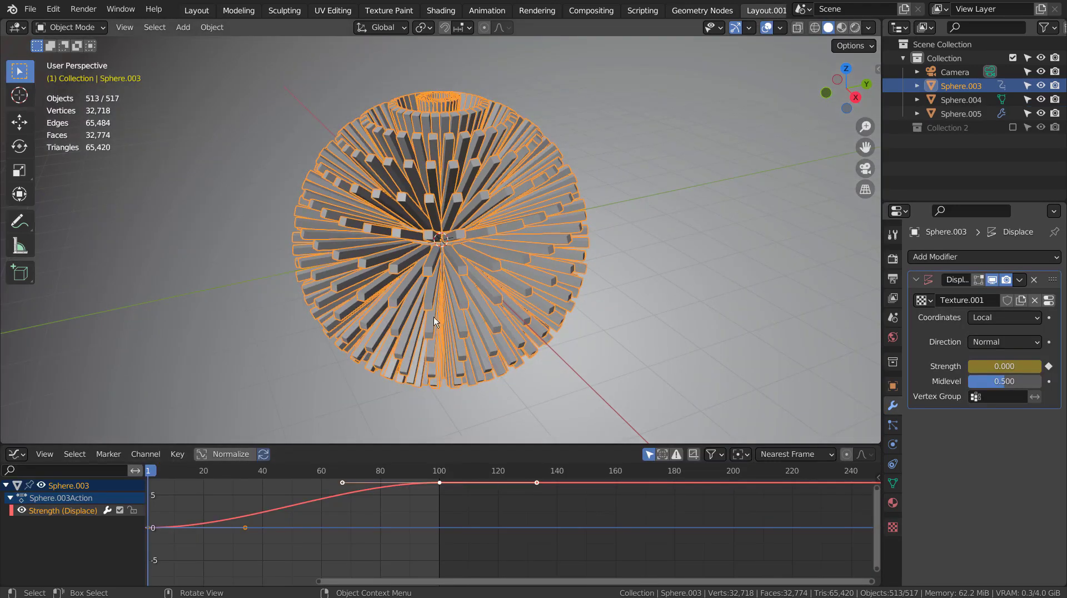
left_click(510, 275)
left_click(551, 223)
left_click(15, 455)
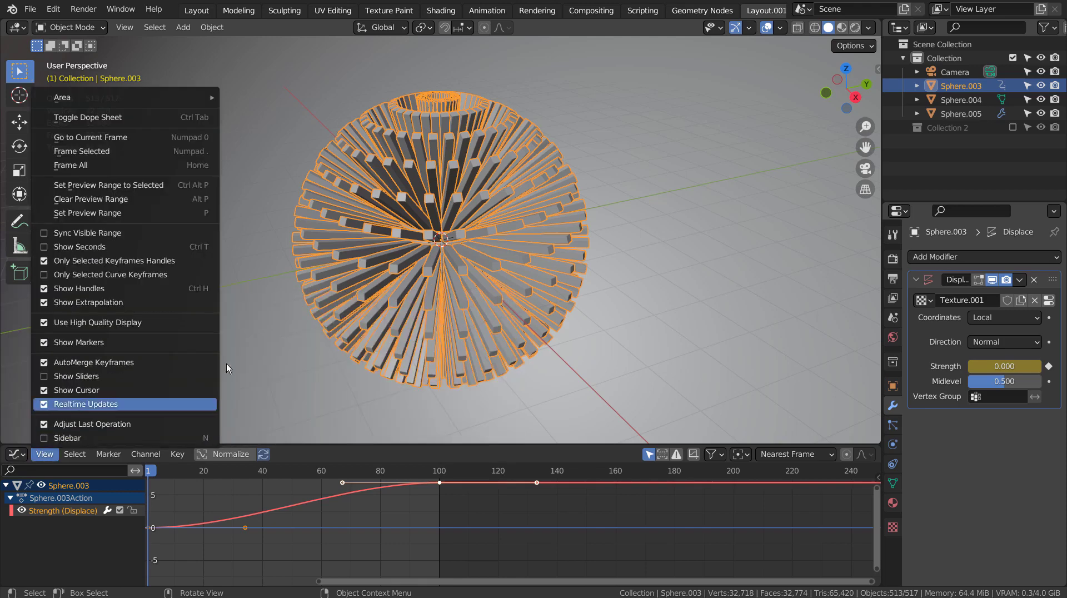
left_click(15, 454)
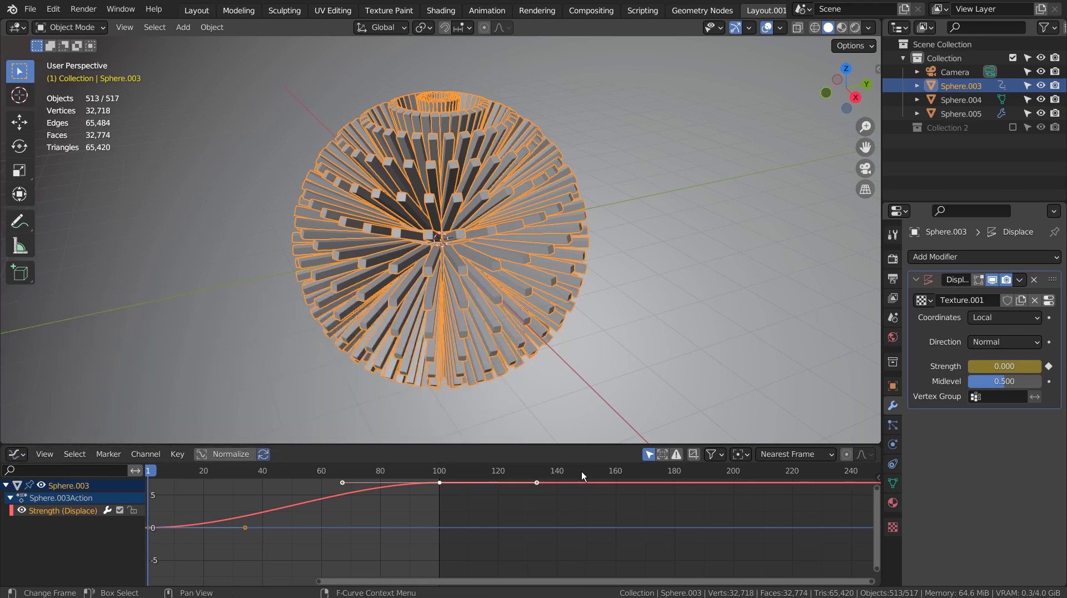
left_click_drag(589, 442, 610, 443)
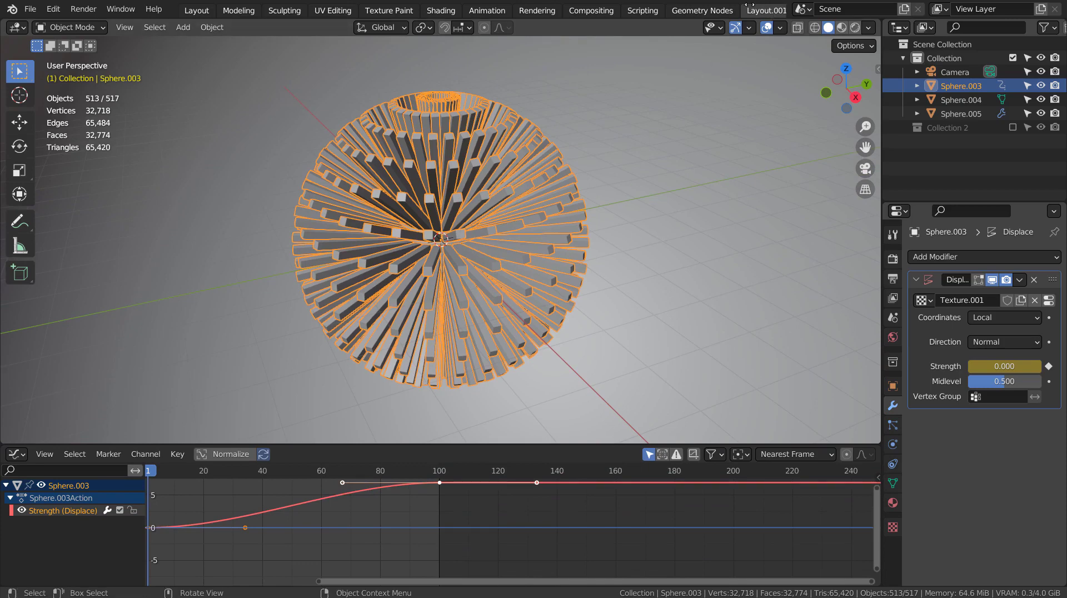
scroll(749, 6, "down", 2)
Add a new workspace based on the General Layout preset.
left_click(776, 11)
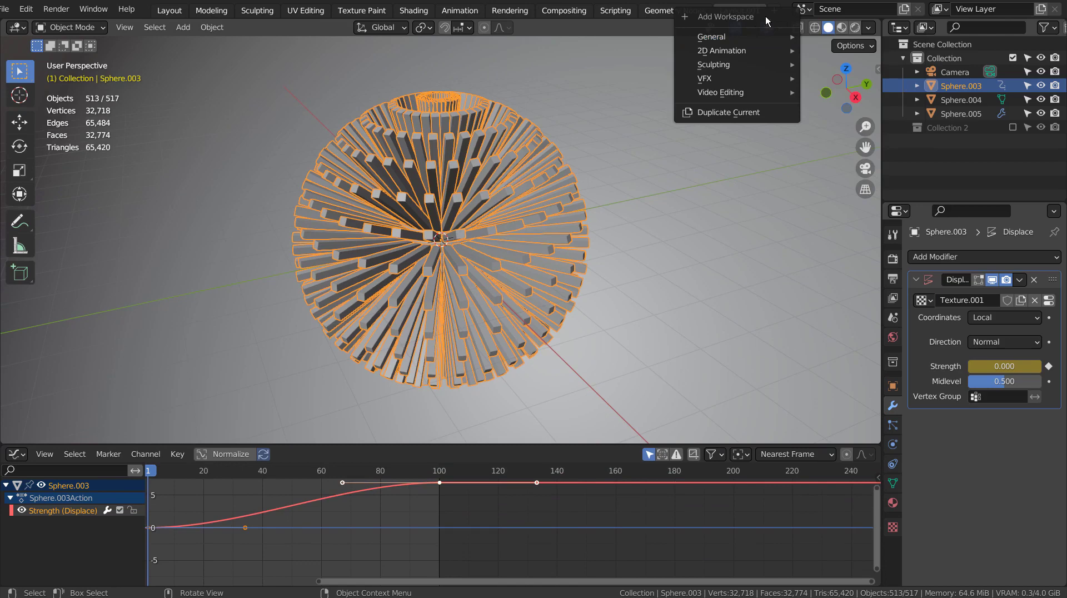
mouse_move(752, 36)
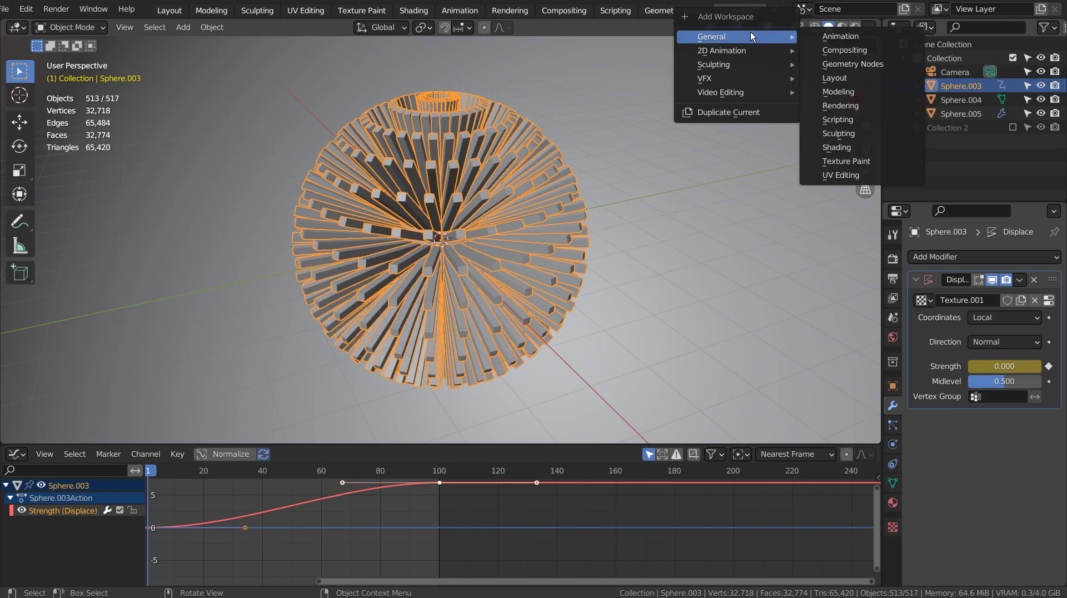
left_click(864, 79)
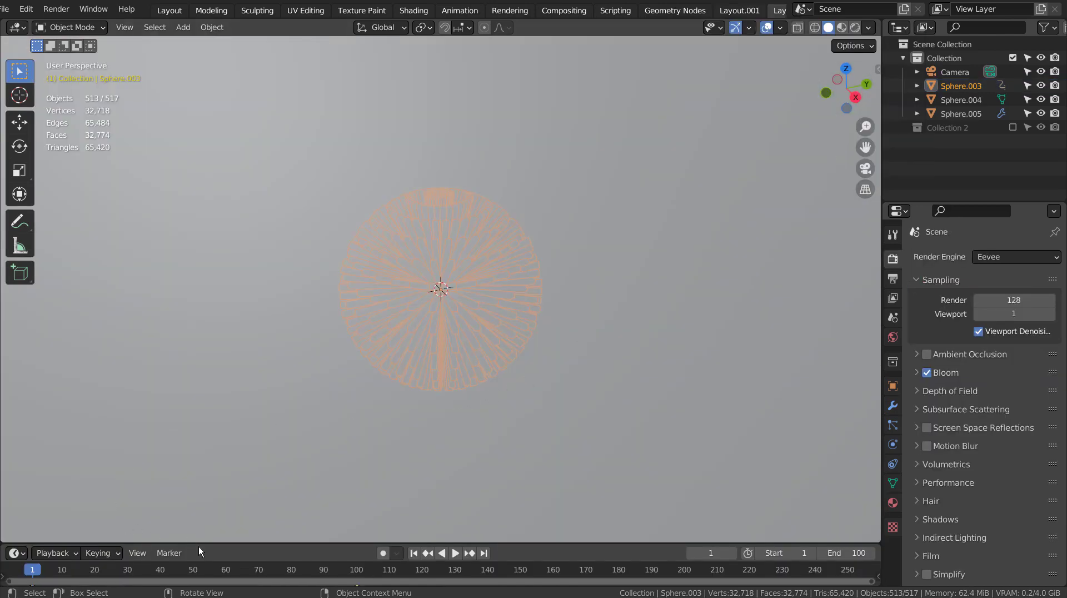
Enlarge the timeline area in the new workspace and switch it to the Graph Editor.
left_click_drag(213, 544, 214, 388)
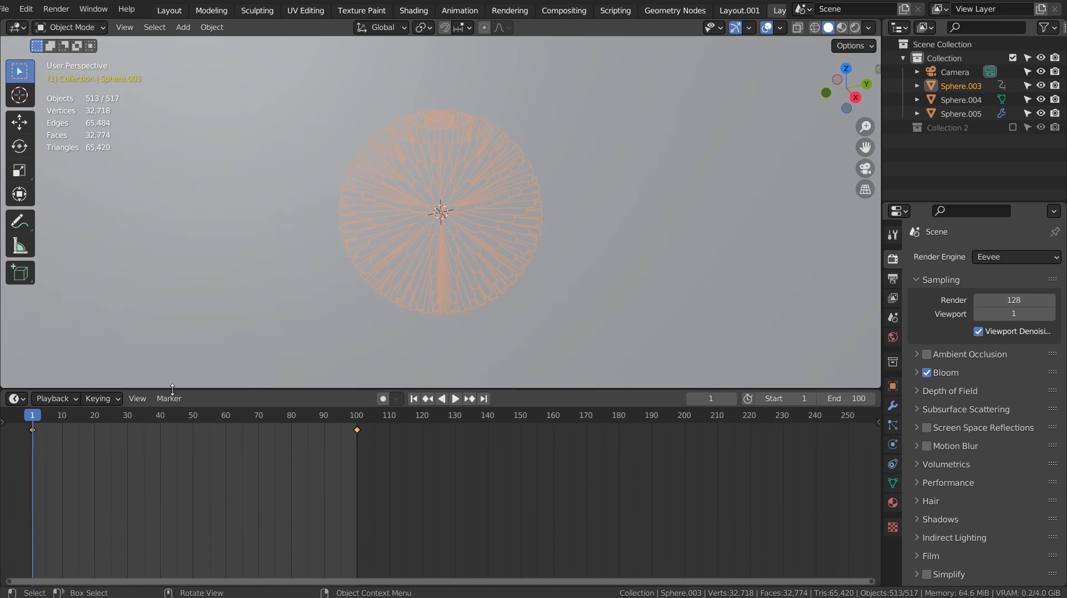
left_click(16, 398)
left_click(173, 451)
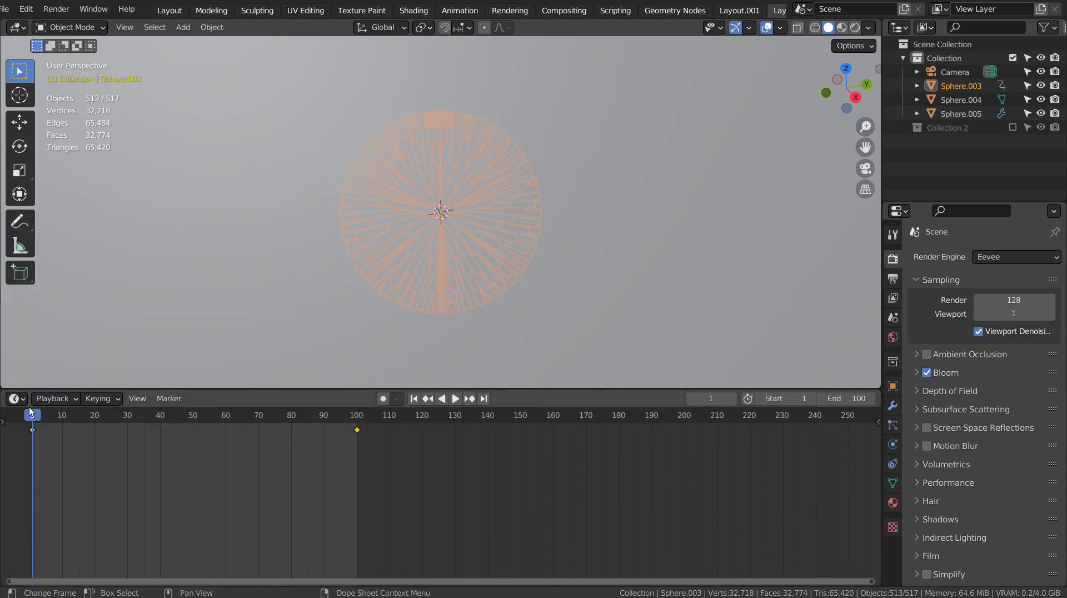
left_click(17, 398)
left_click(203, 471)
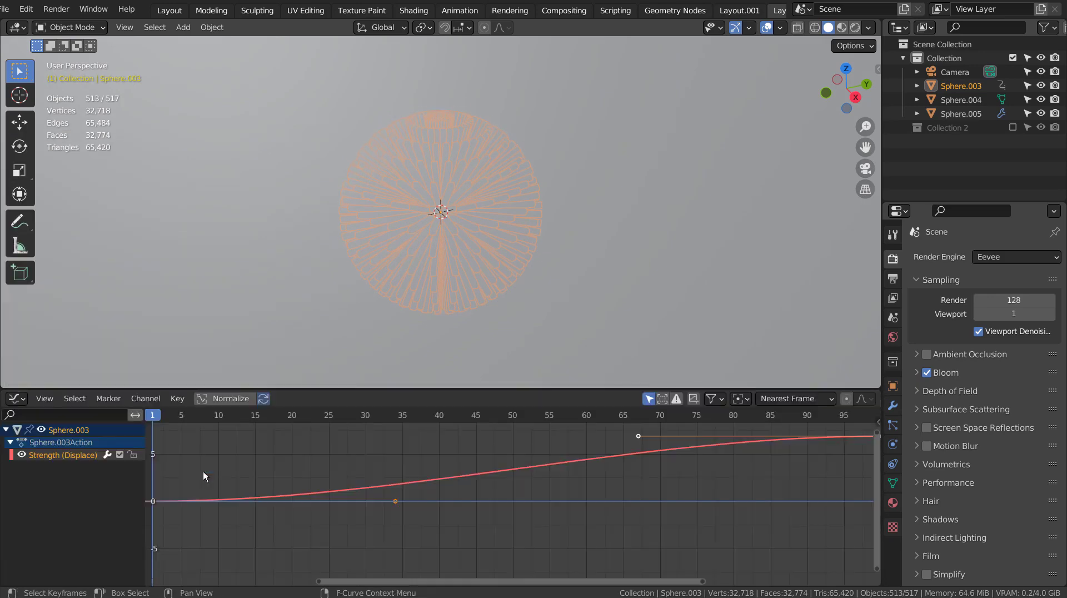
left_click(445, 174)
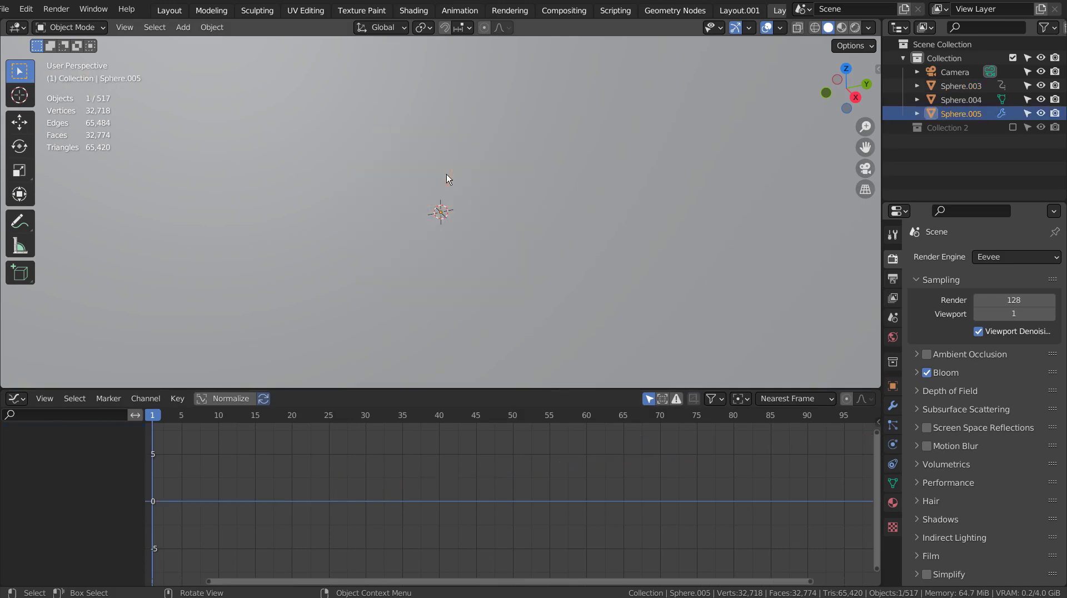
Bake the sound file drum2.mp3 to the Displace strength curve of the bar sphere Sphere.003.
left_click(453, 174)
scroll(491, 191, "up", 5)
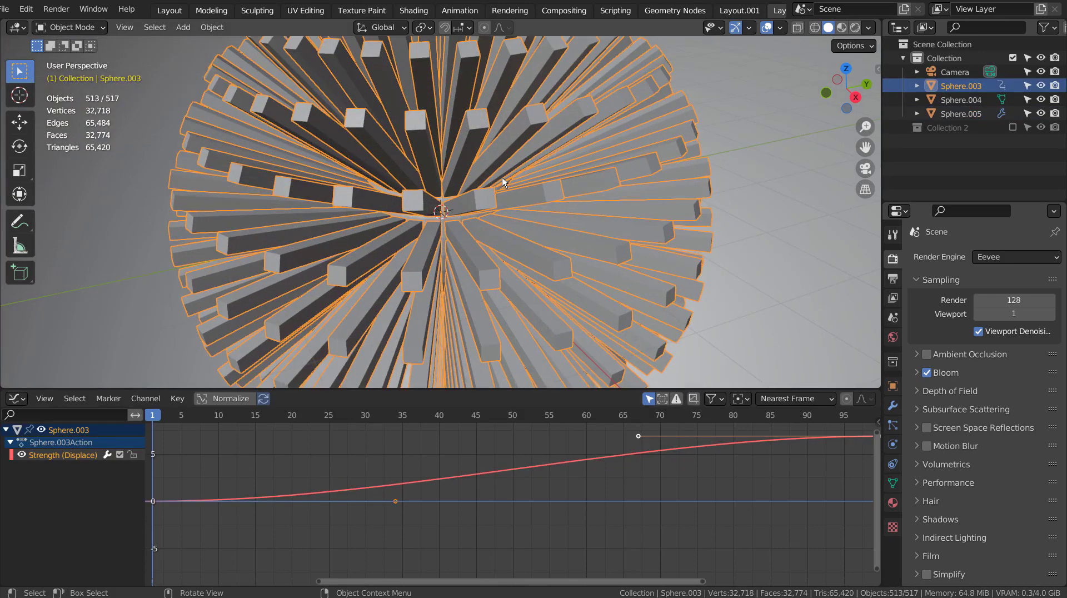
scroll(502, 179, "down", 5)
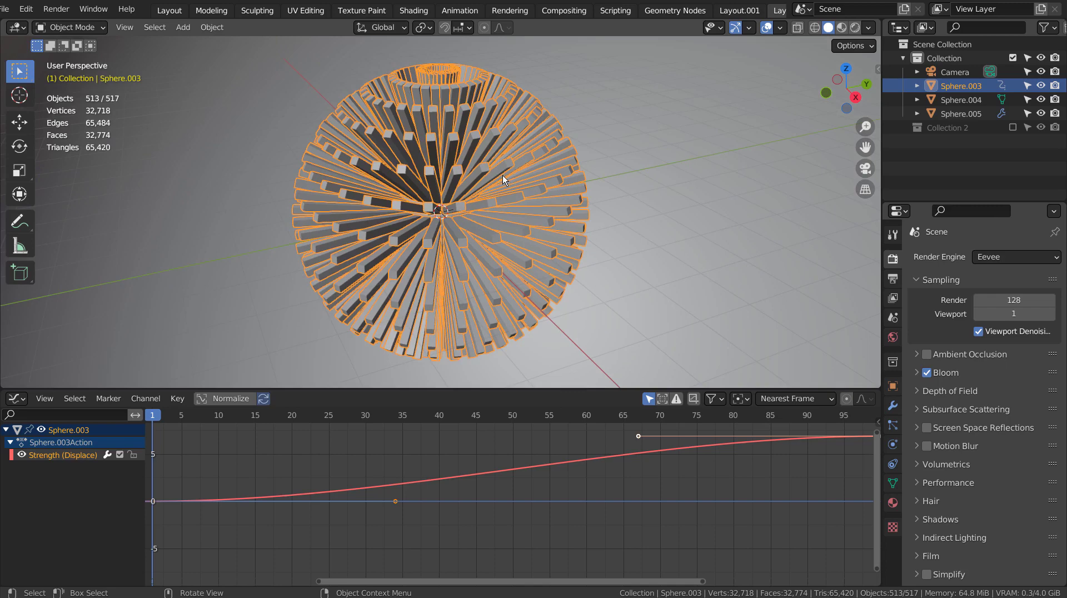
left_click(108, 399)
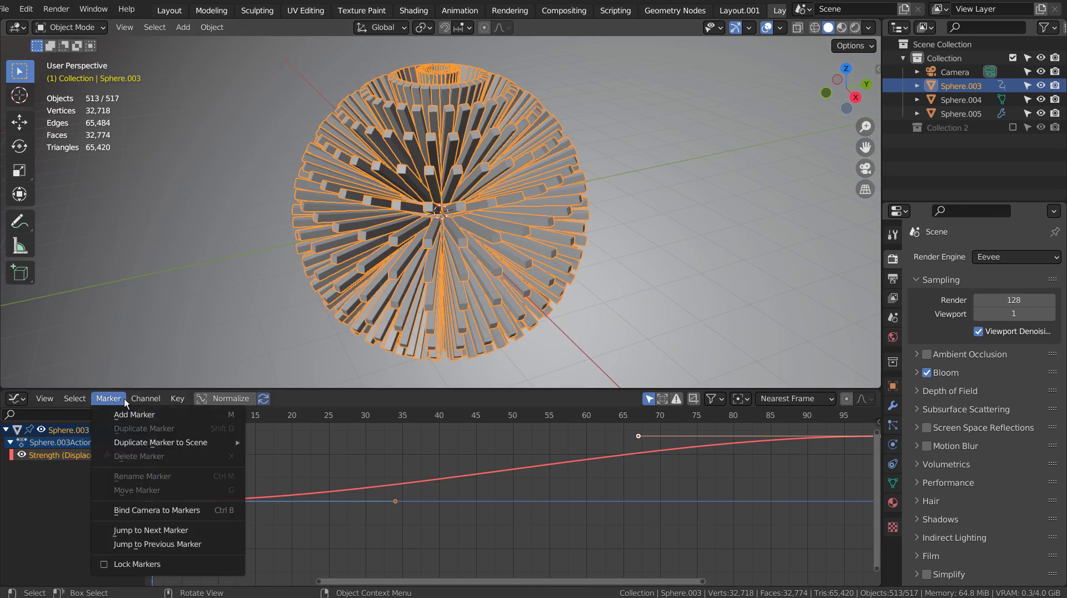
mouse_move(139, 399)
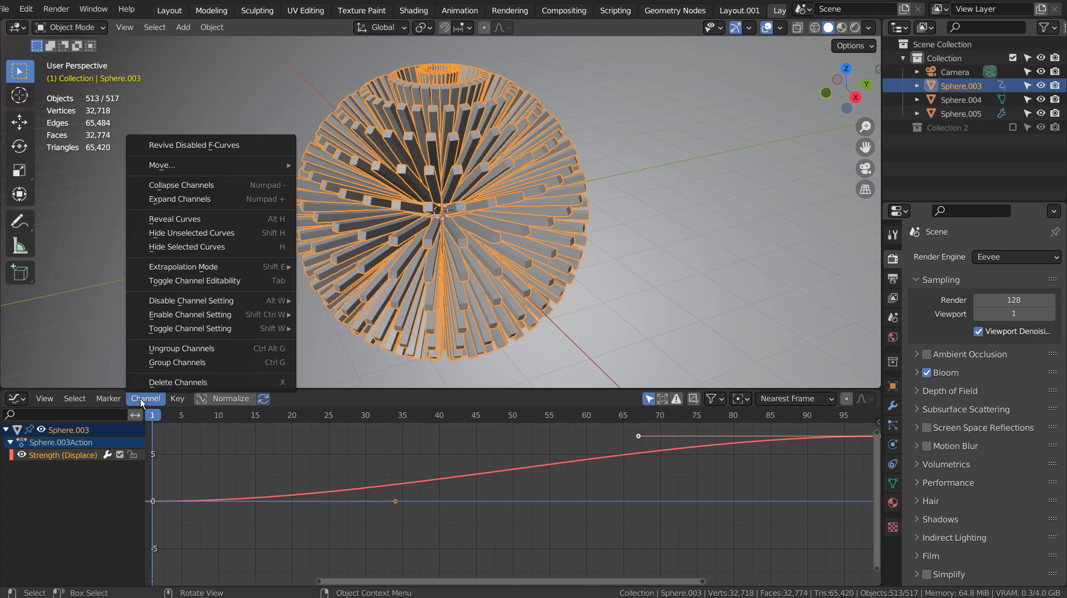
mouse_move(179, 399)
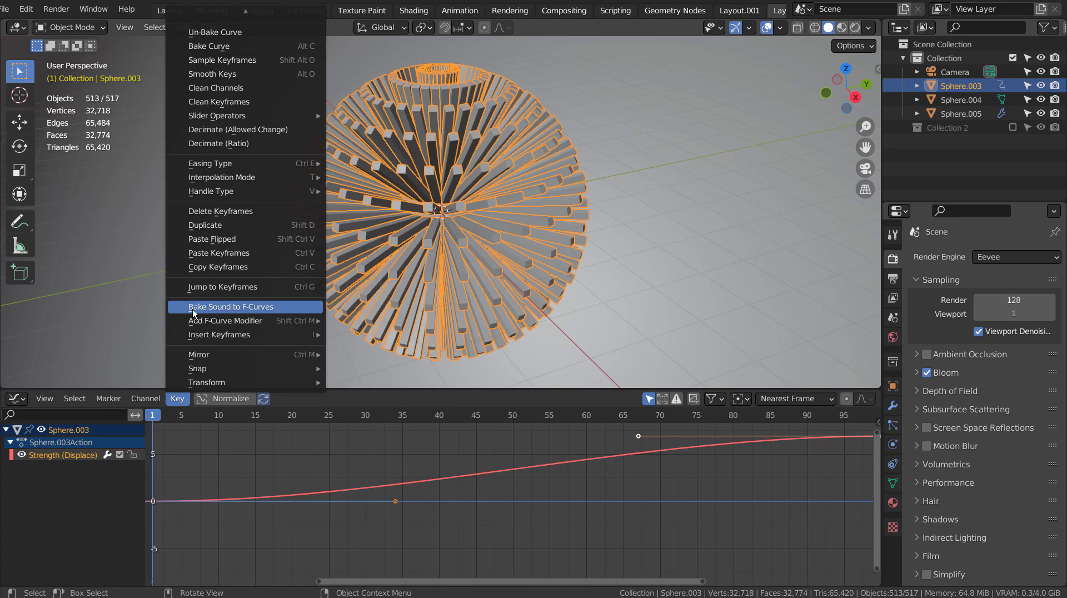
left_click(240, 306)
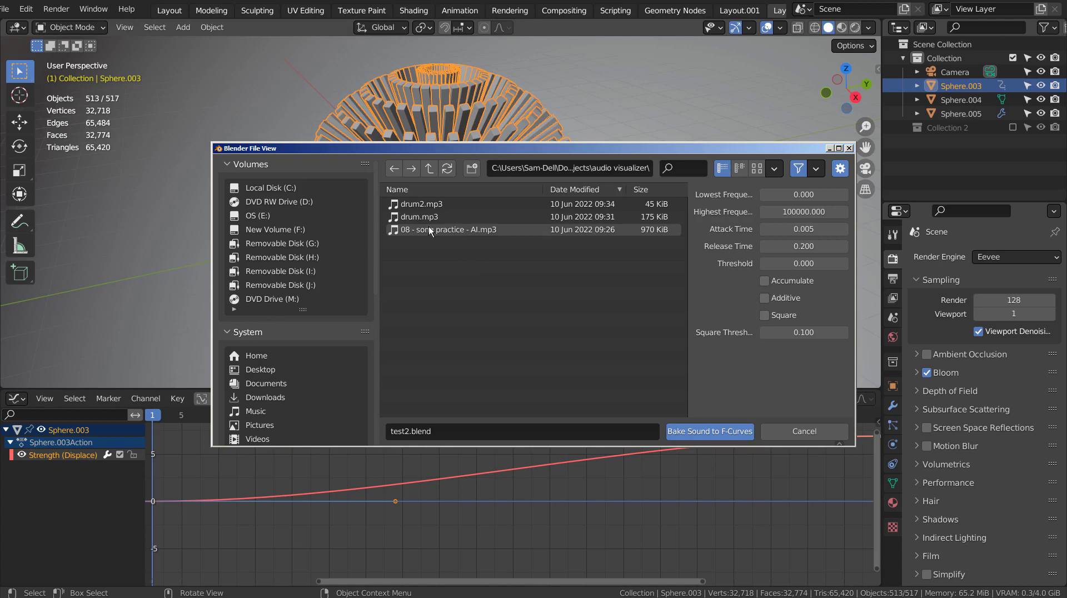
left_click(421, 206)
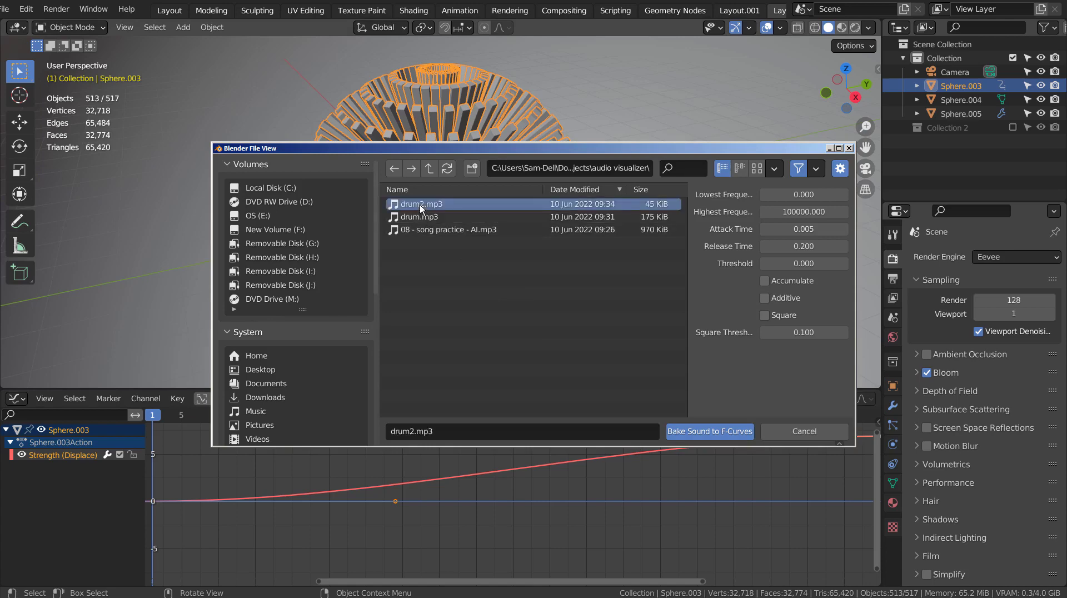
left_click(727, 432)
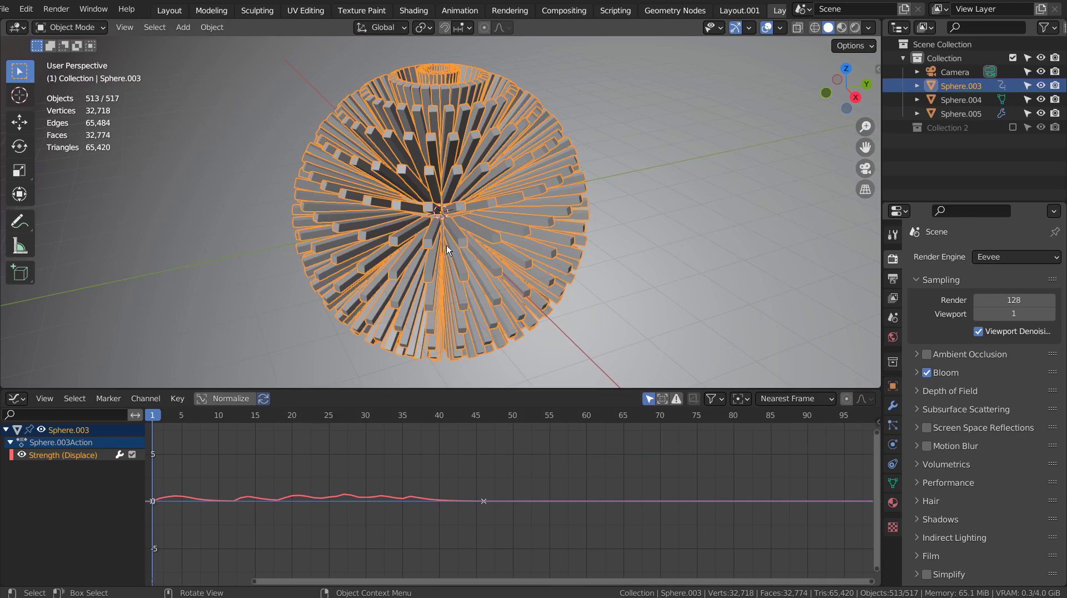
Play the animation in the Layout workspace and examine the pulsing sphere from several angles with overlays temporarily hidden.
left_click(177, 12)
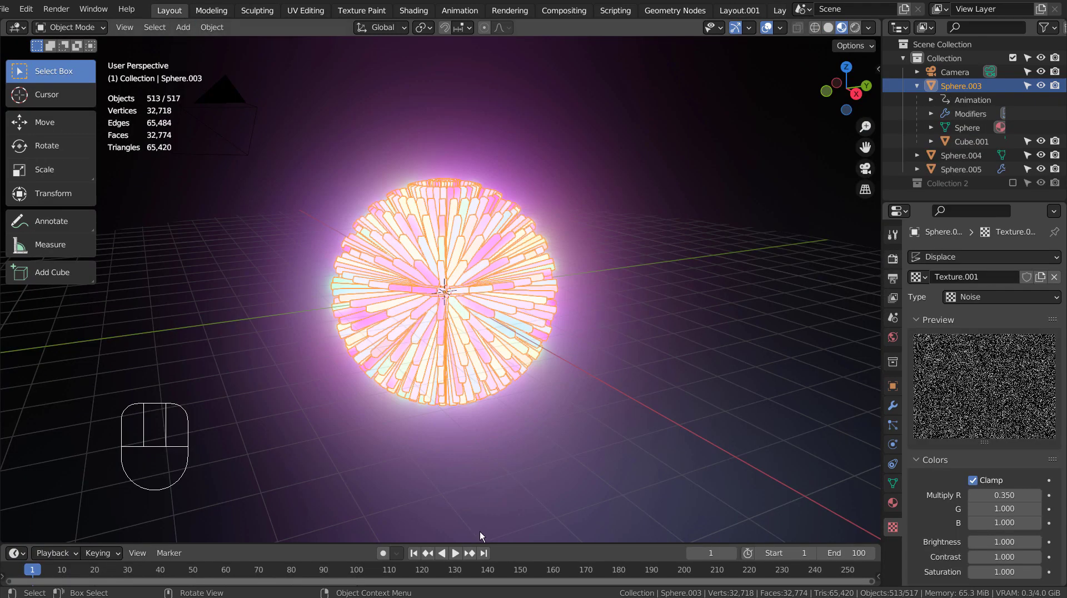
left_click(457, 554)
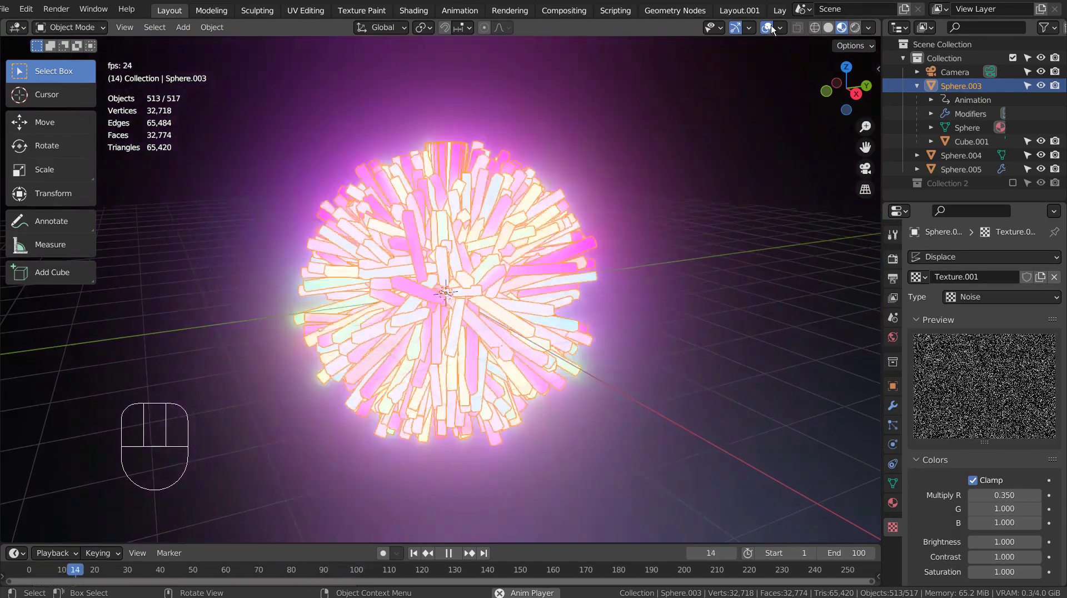
left_click(767, 27)
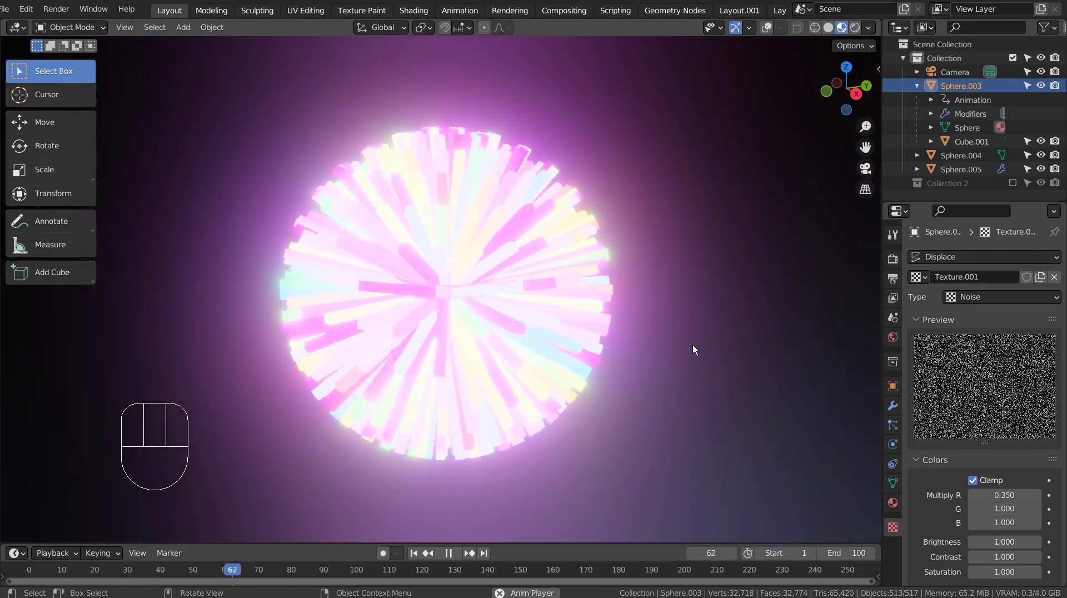
middle_click_drag(693, 346, 740, 334)
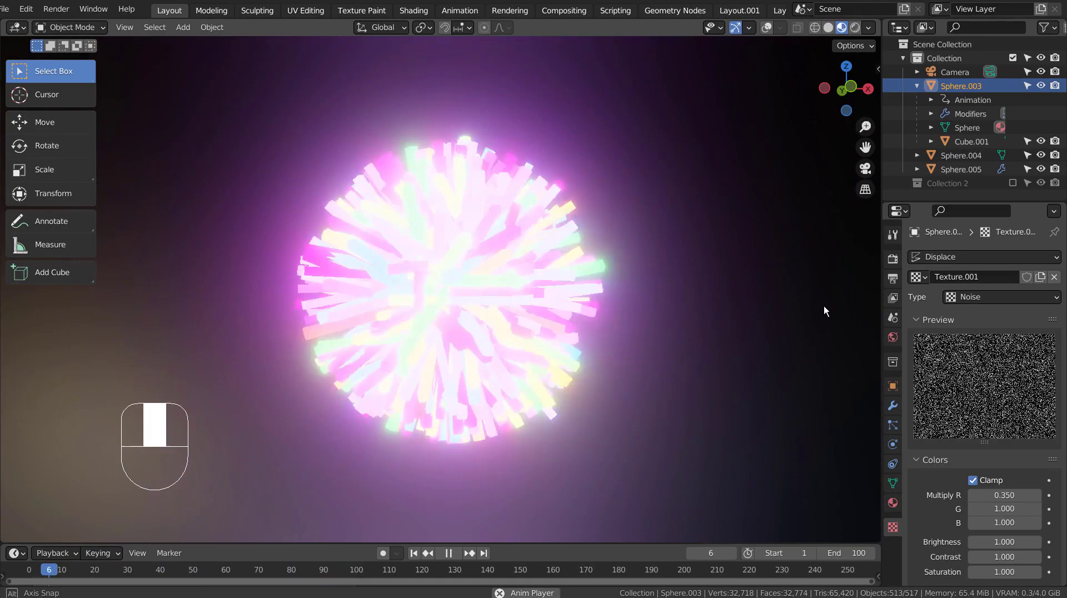
middle_click_drag(824, 306, 686, 261)
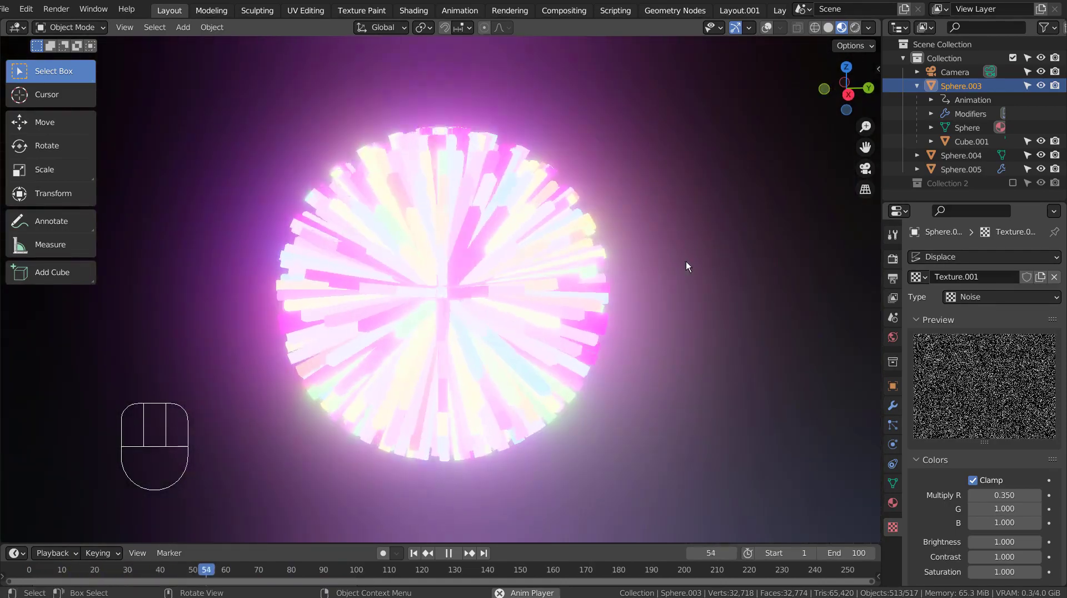
left_click(766, 27)
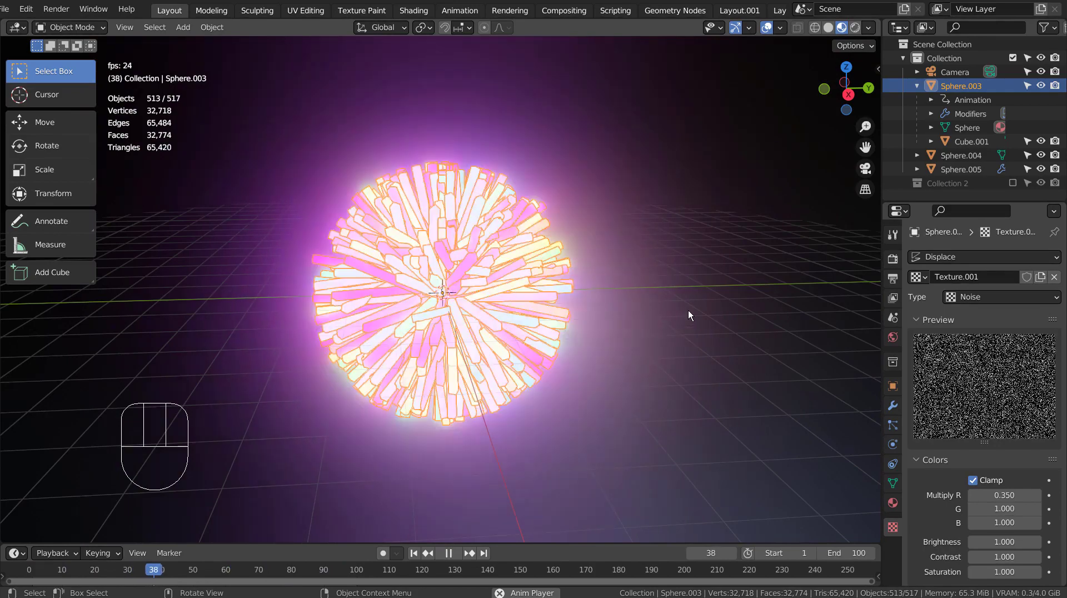
Add a speaker object to the scene.
left_click(708, 261)
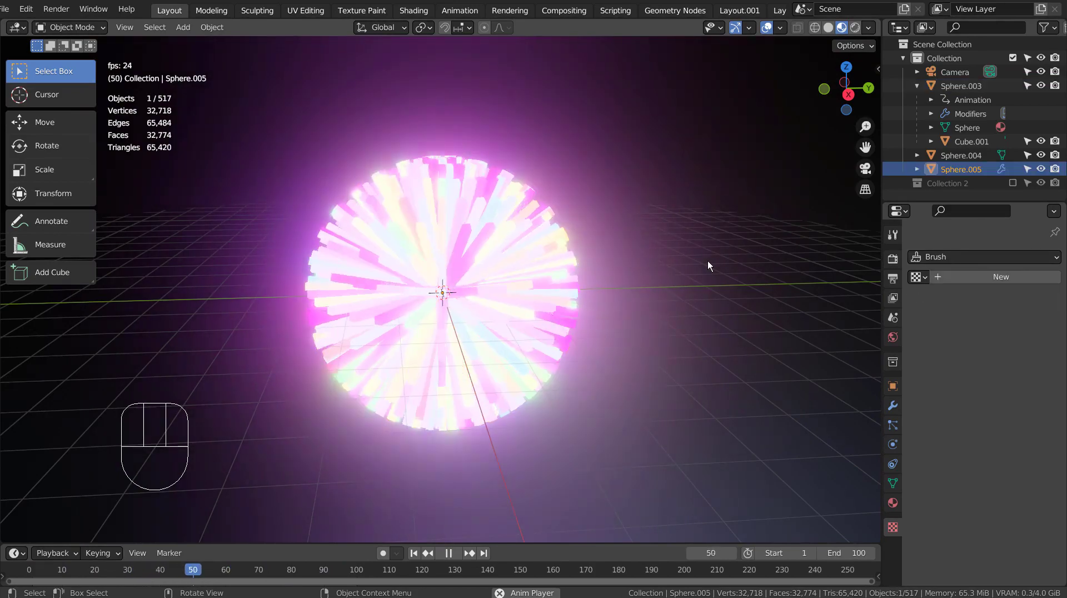
key("shift+a")
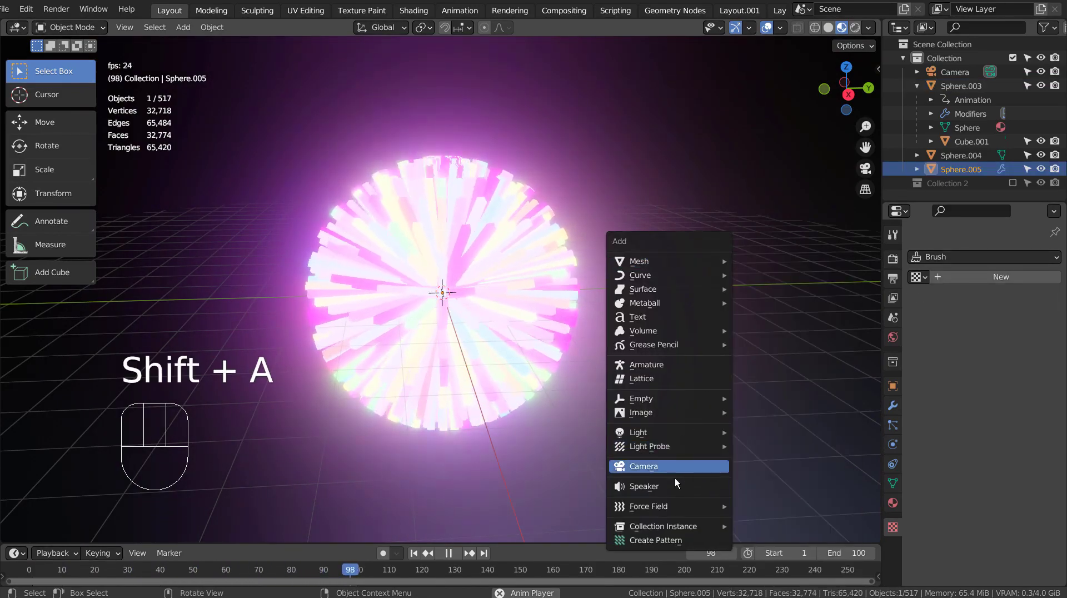
left_click(674, 488)
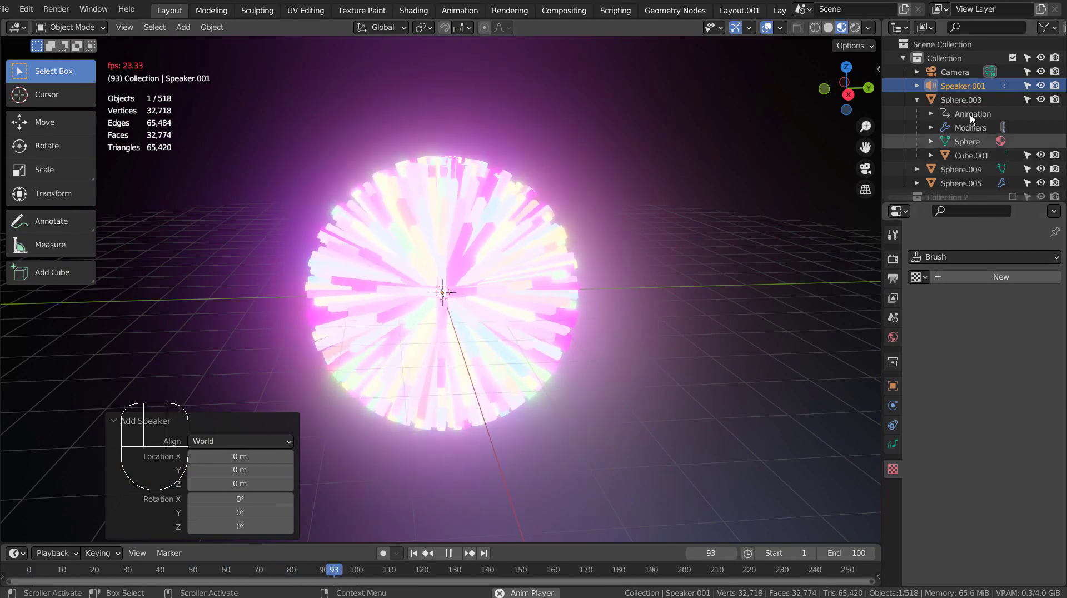
Load drum2.mp3 as the new speaker's sound.
scroll(961, 148, "down", 1)
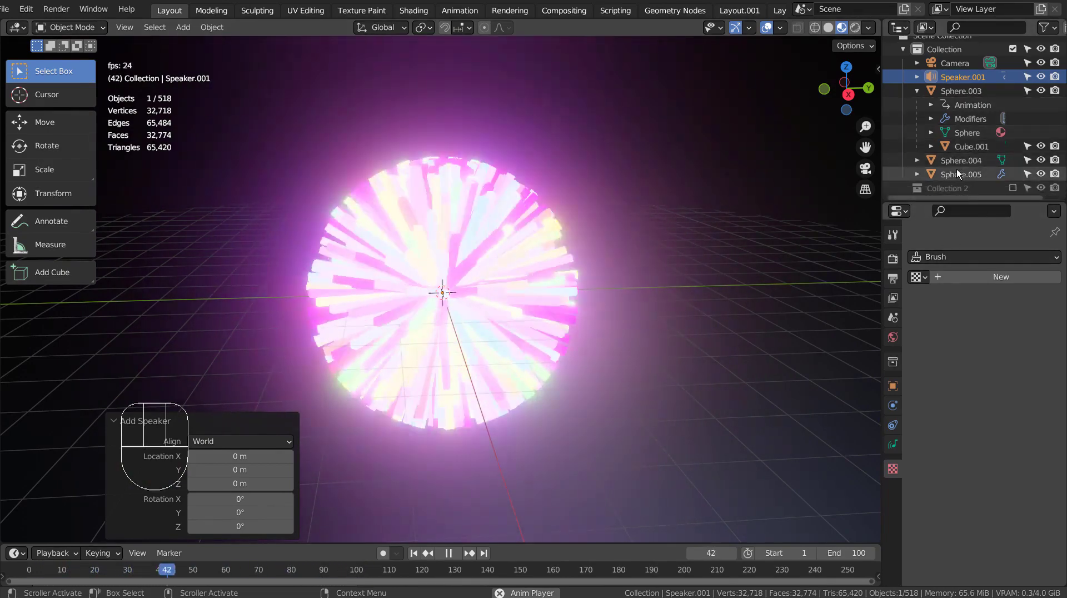
left_click(955, 78)
left_click(893, 444)
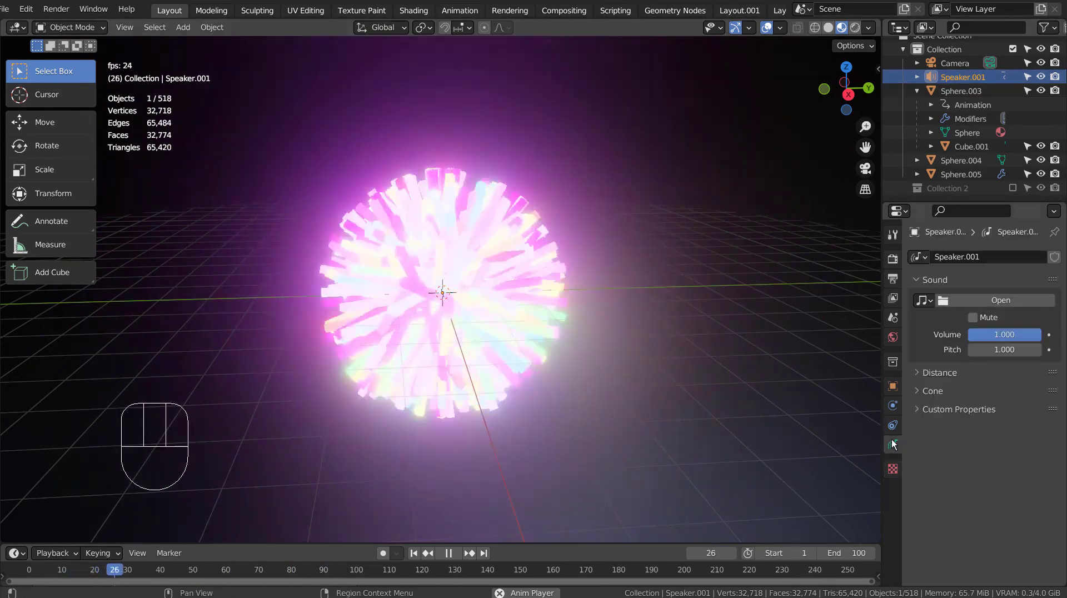
left_click(995, 301)
left_click(437, 205)
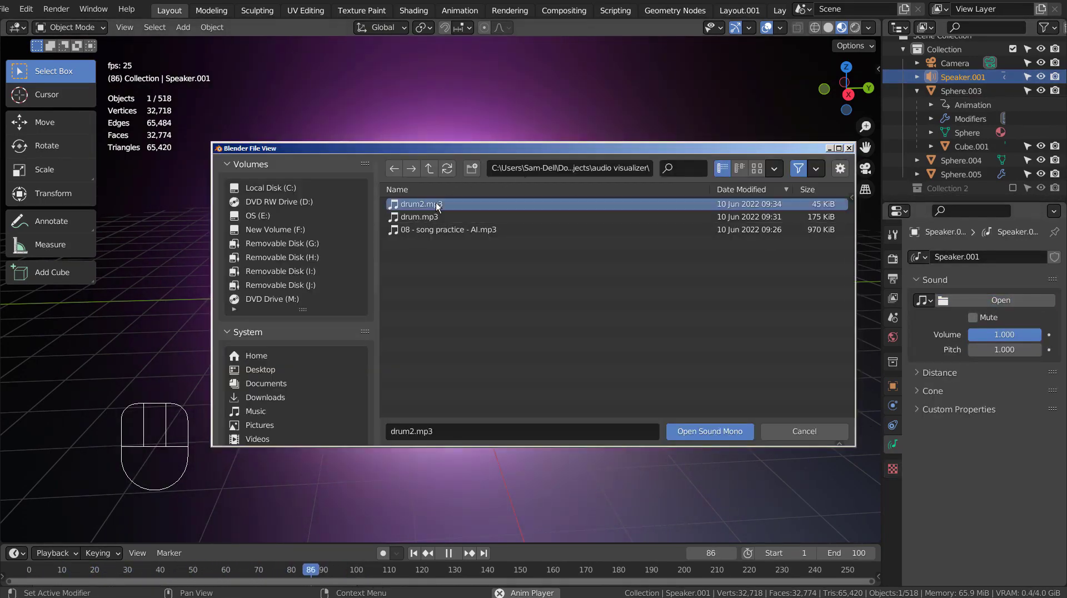